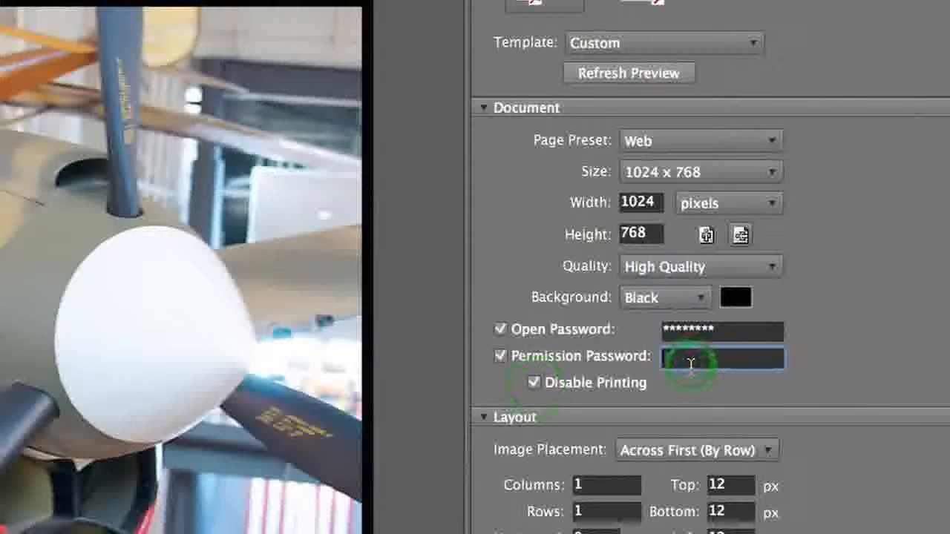
# Enter the permission password so the PDF restricts printing
pyautogui.write('**')
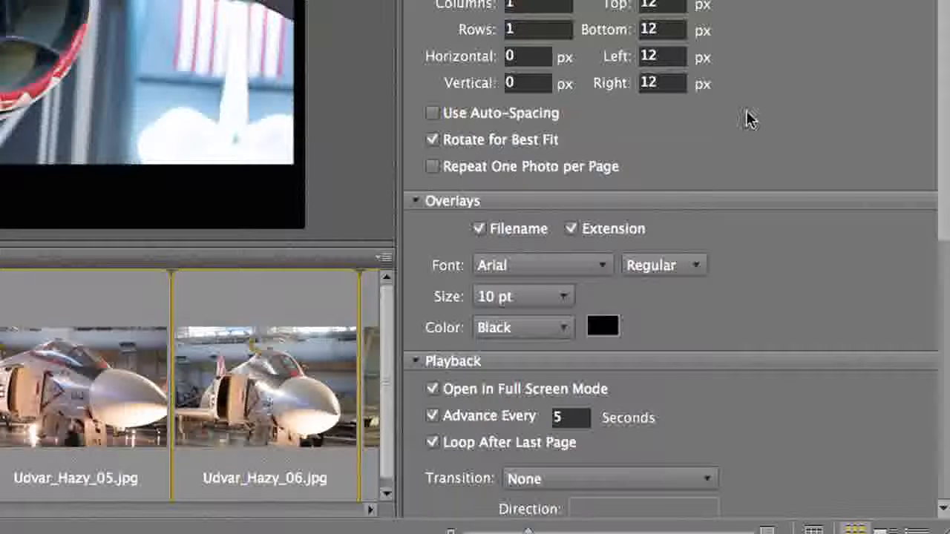
# Set 5 seconds per slide, Transition None, no looping, and turn on View PDF After Save
pyautogui.moveTo(942, 65); pyautogui.dragTo(927, 180)
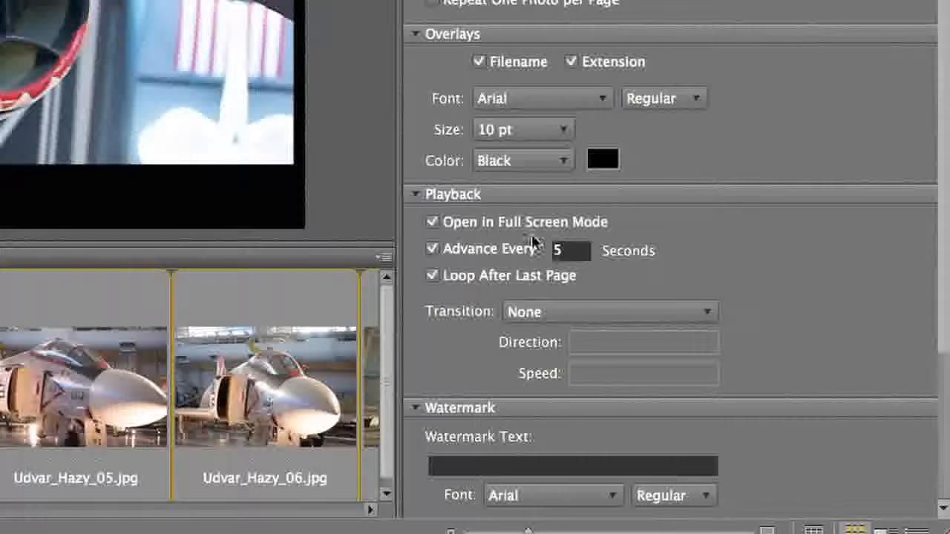
pyautogui.click(591, 250)
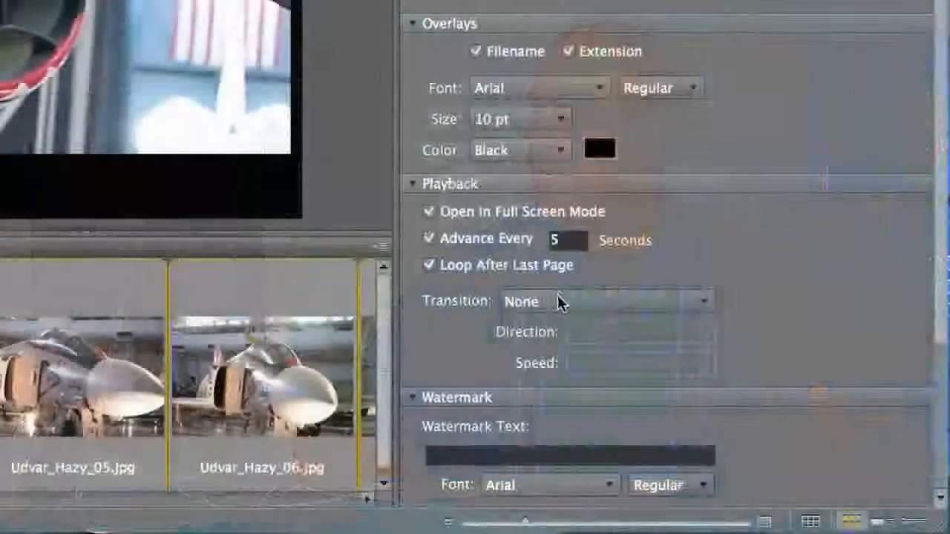
pyautogui.click(557, 300)
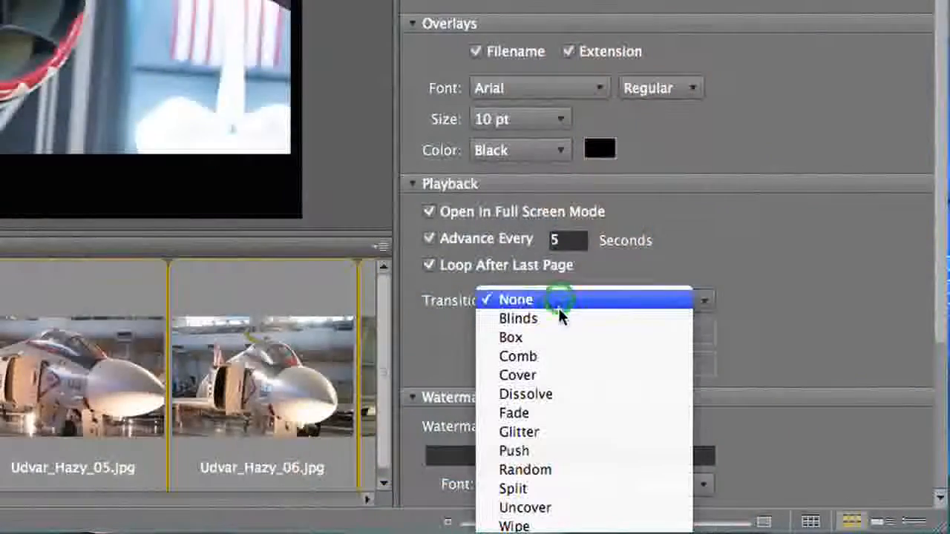
pyautogui.click(675, 248)
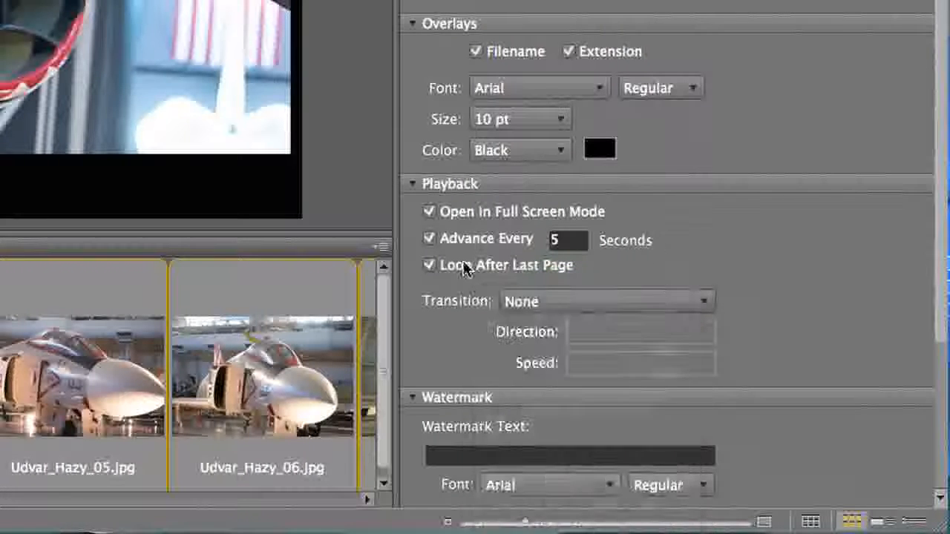
pyautogui.click(430, 267)
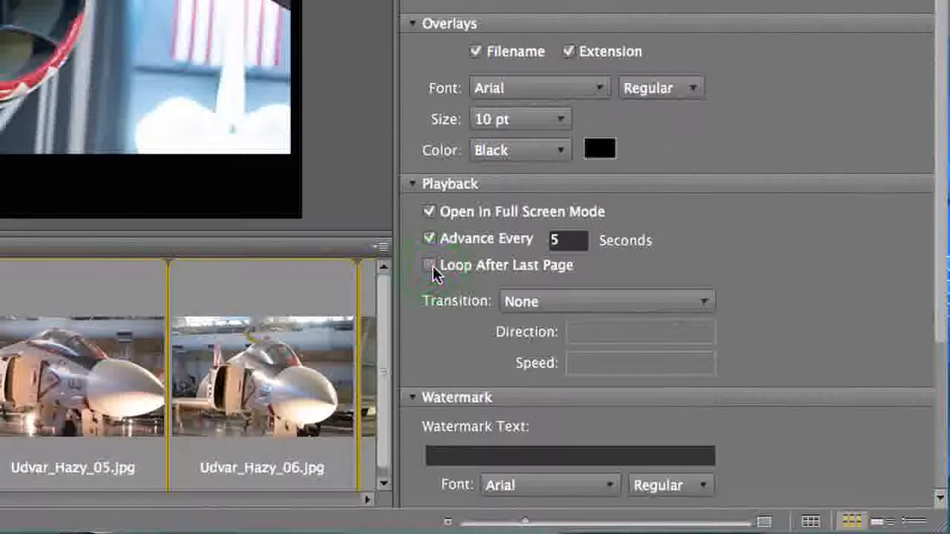
pyautogui.moveTo(940, 207); pyautogui.dragTo(922, 382)
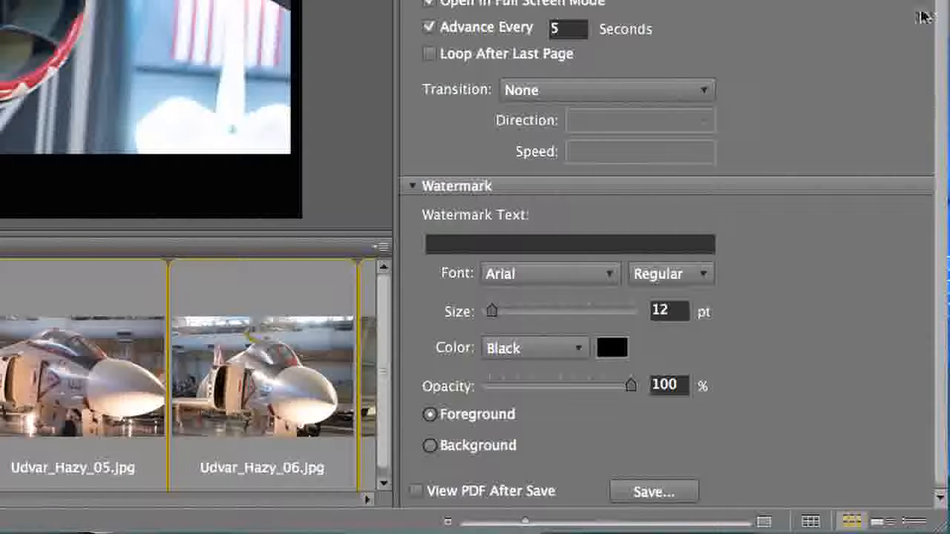
pyautogui.moveTo(939, 0); pyautogui.dragTo(940, 25)
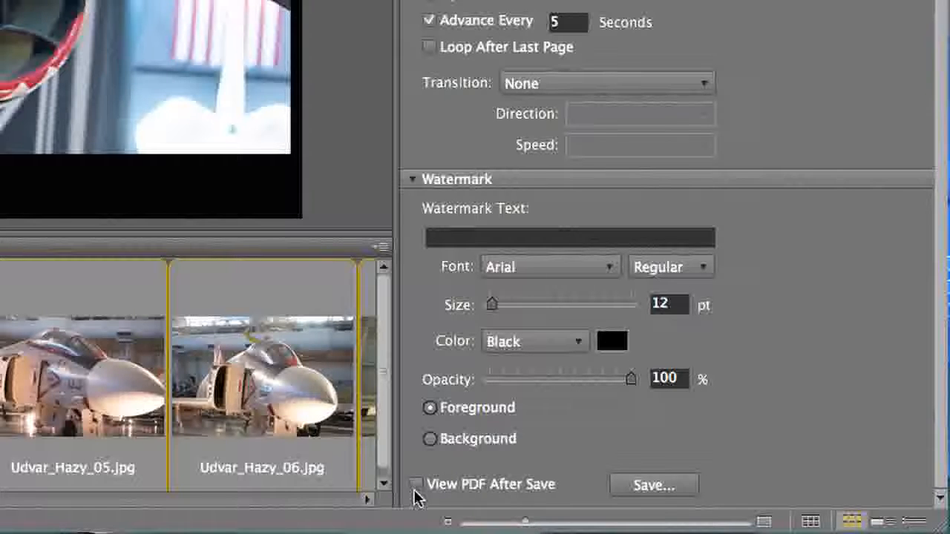
# Save the PDF slideshow as 'Slideshow' on the Desktop
pyautogui.click(644, 489)
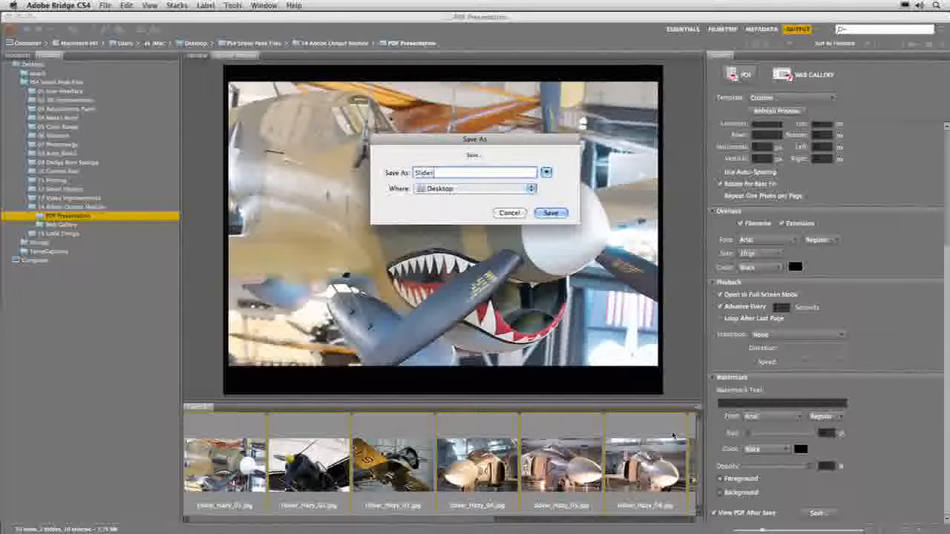
pyautogui.press('Return')
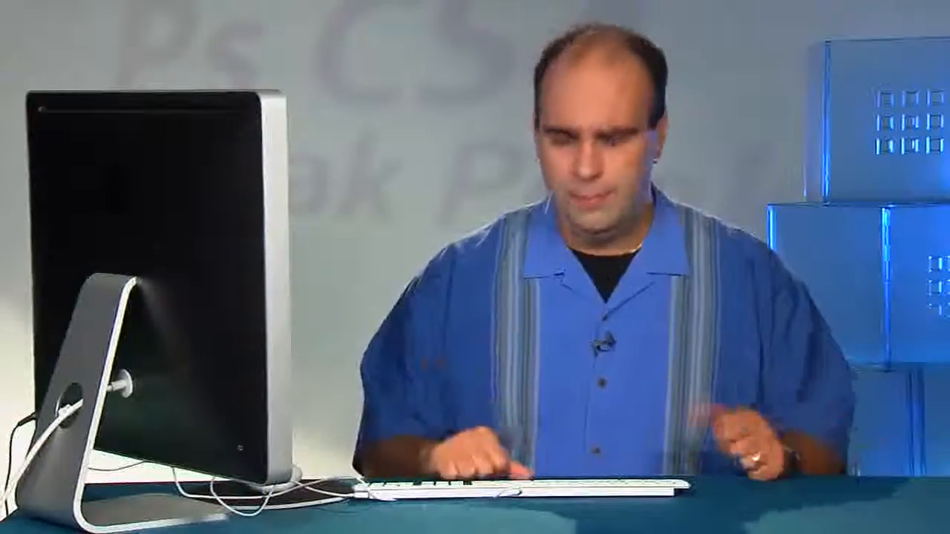
# Unlock Slideshow.pdf with its open password, play it full screen, then return to Bridge
pyautogui.write('password')
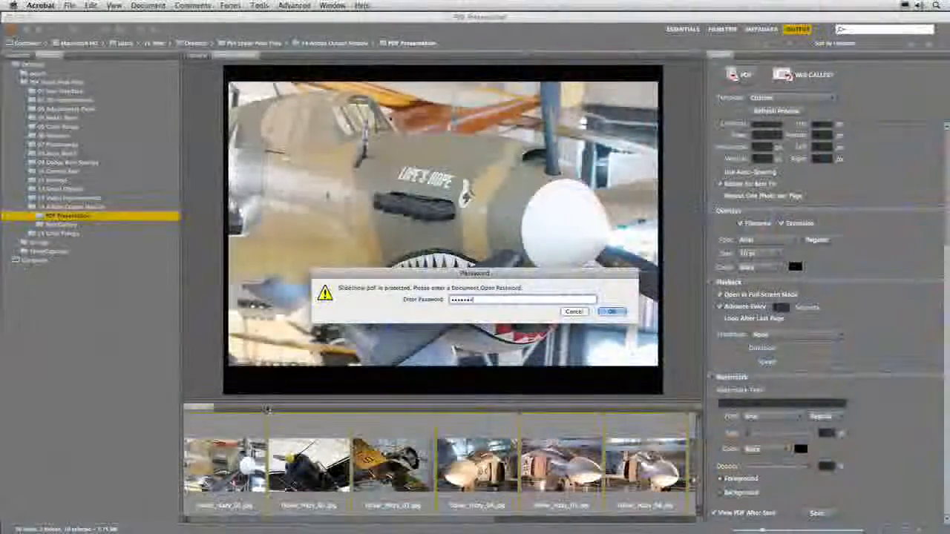
pyautogui.press('Return')
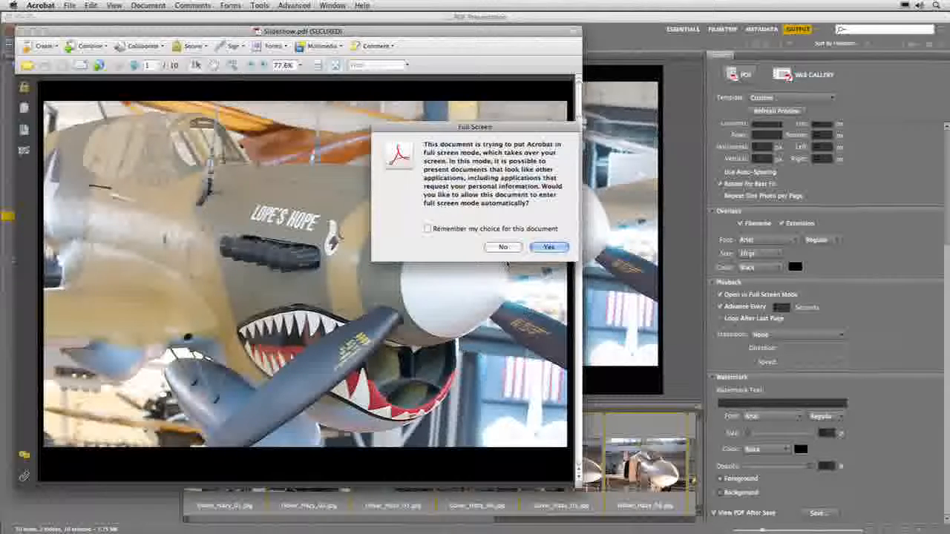
pyautogui.click(549, 247)
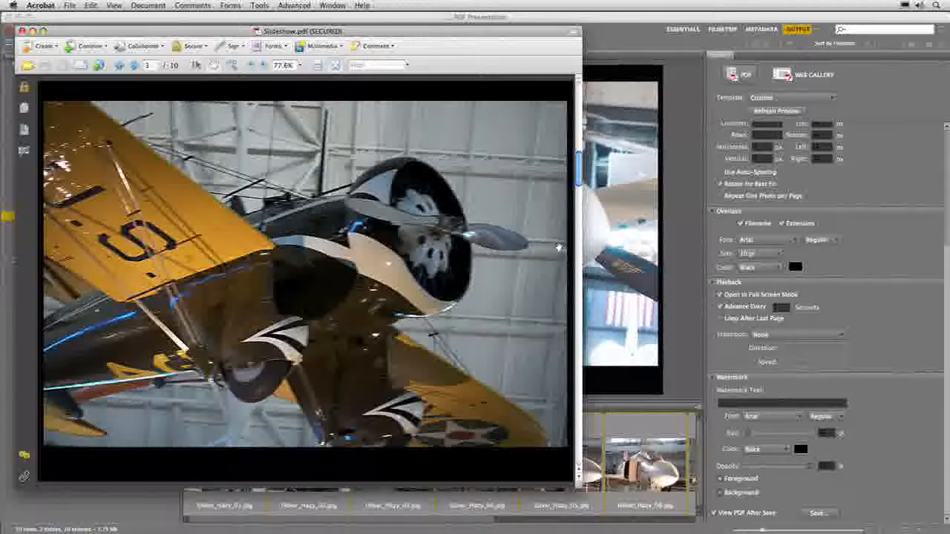
pyautogui.press('super+Tab')
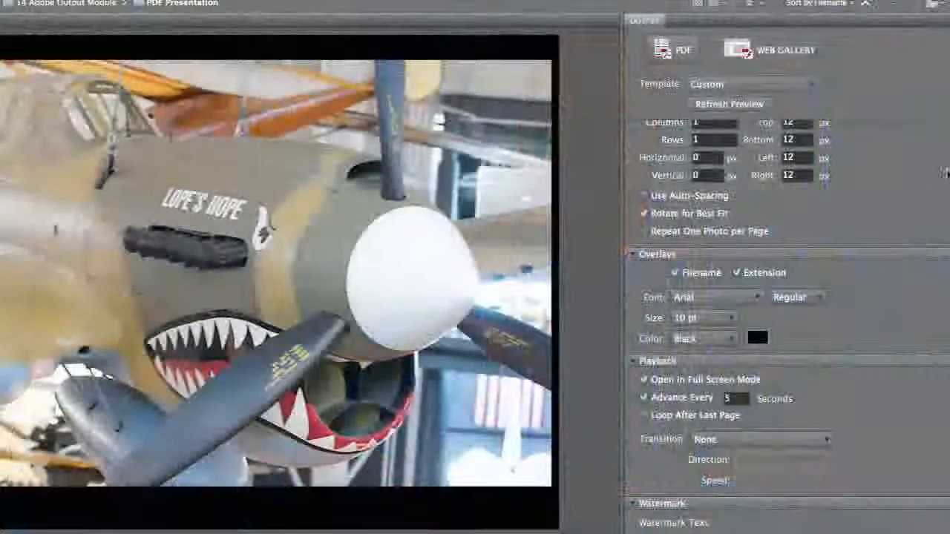
# Try U.S. Paper as the page size preset
pyautogui.scroll(5, 871, 148)
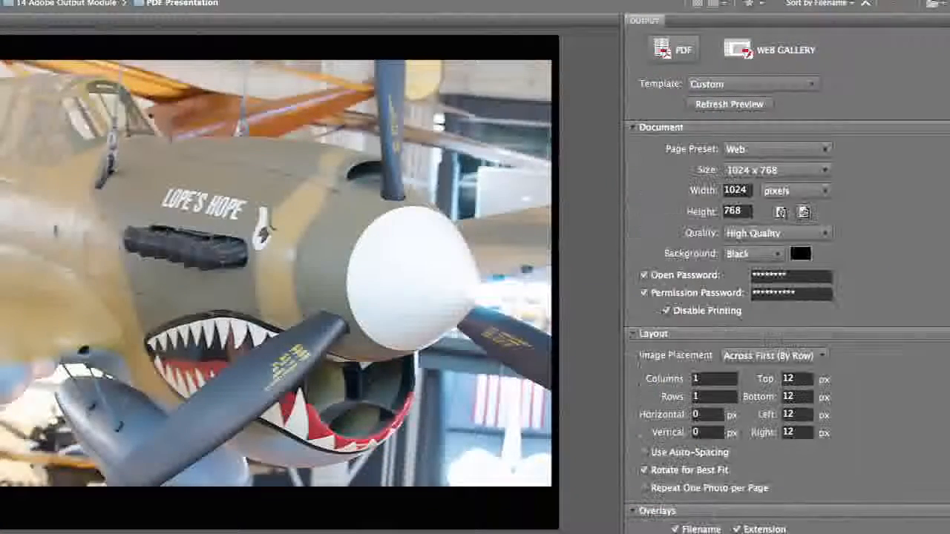
pyautogui.click(822, 150)
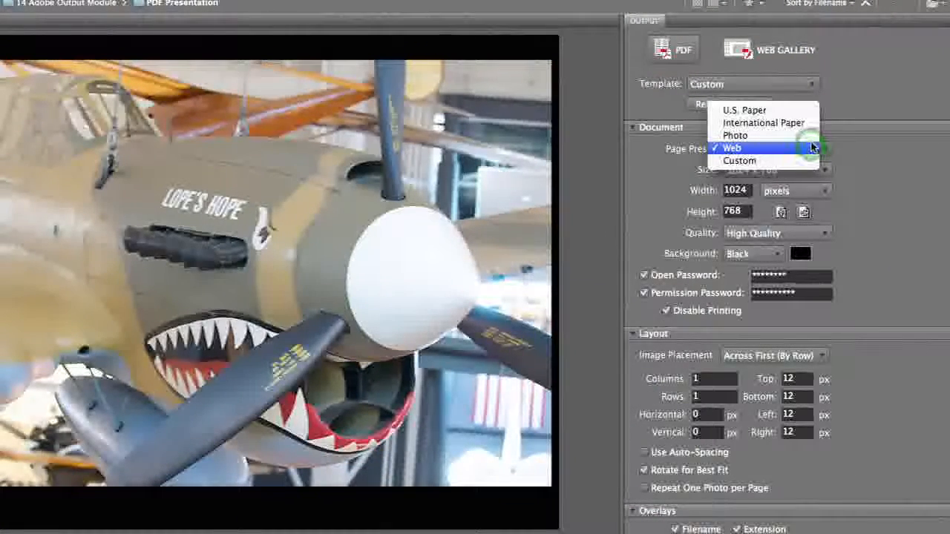
pyautogui.click(792, 111)
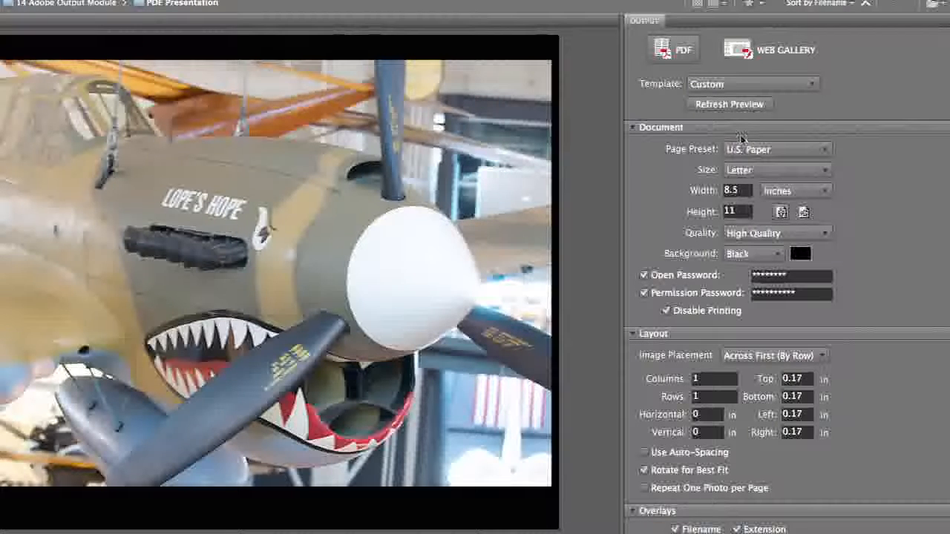
pyautogui.click(765, 150)
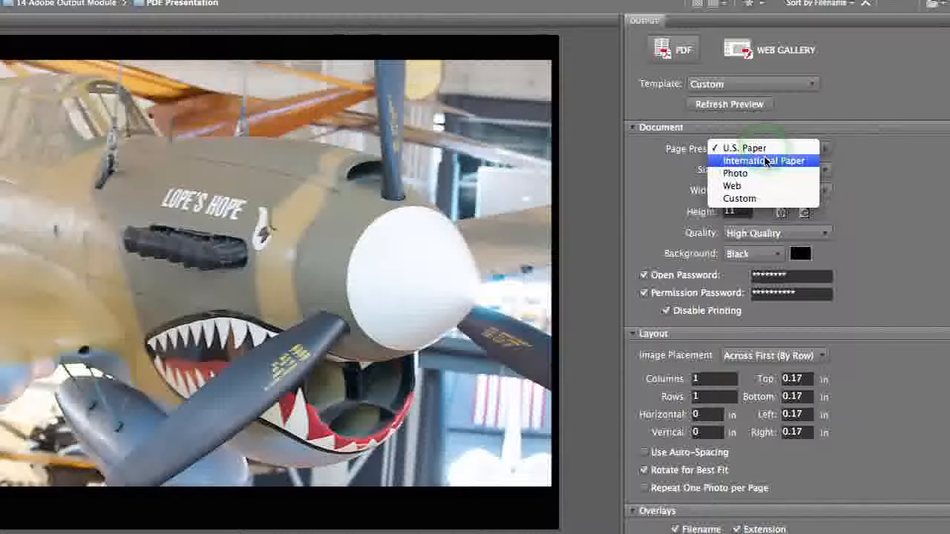
pyautogui.click(863, 170)
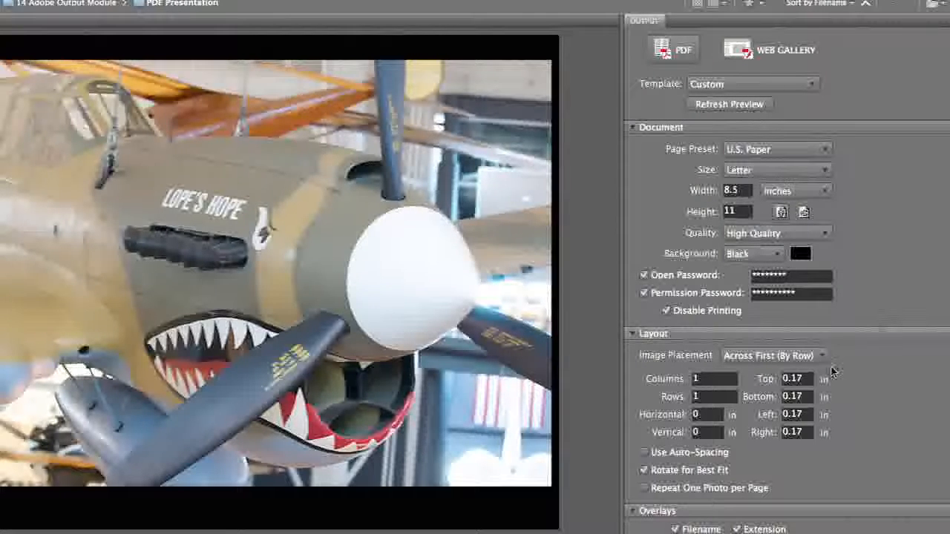
# Apply the 4*5 Contact Sheet template and refresh the preview
pyautogui.click(783, 89)
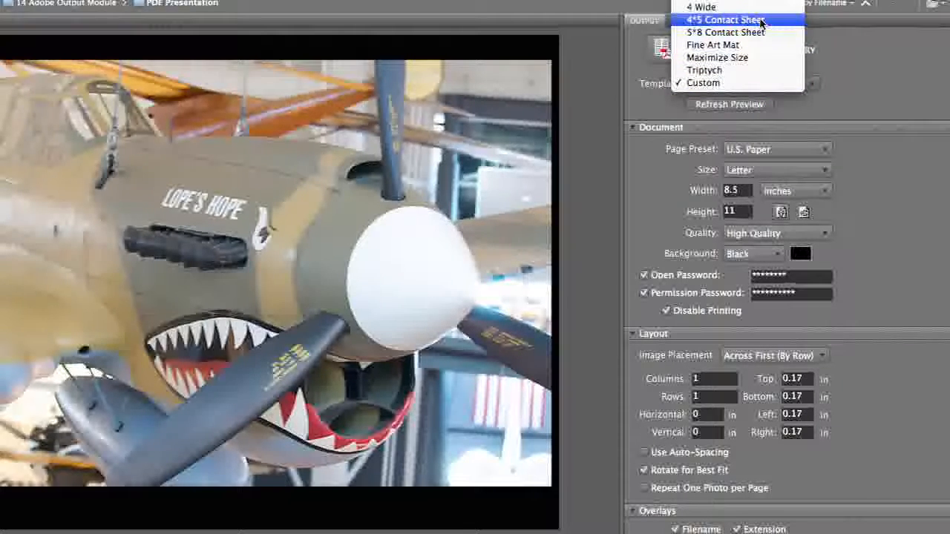
pyautogui.click(758, 21)
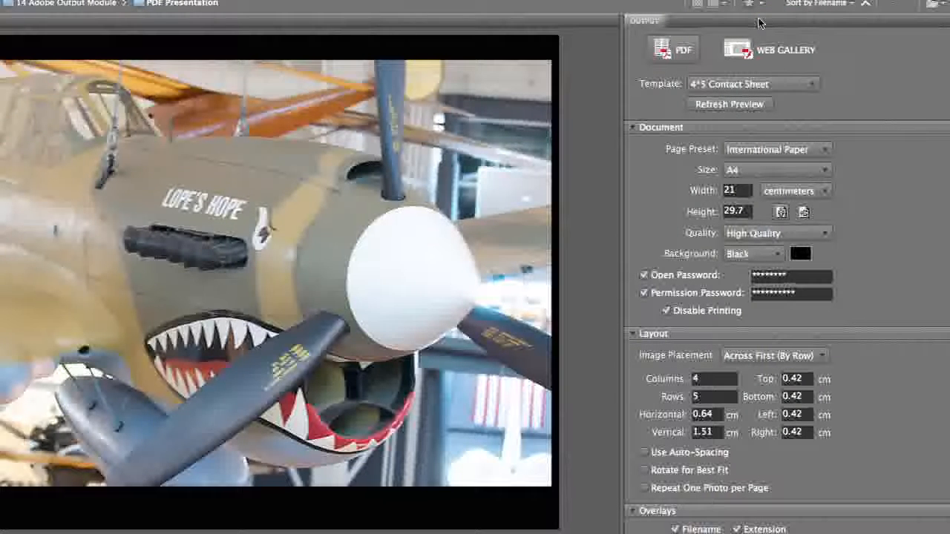
pyautogui.click(747, 105)
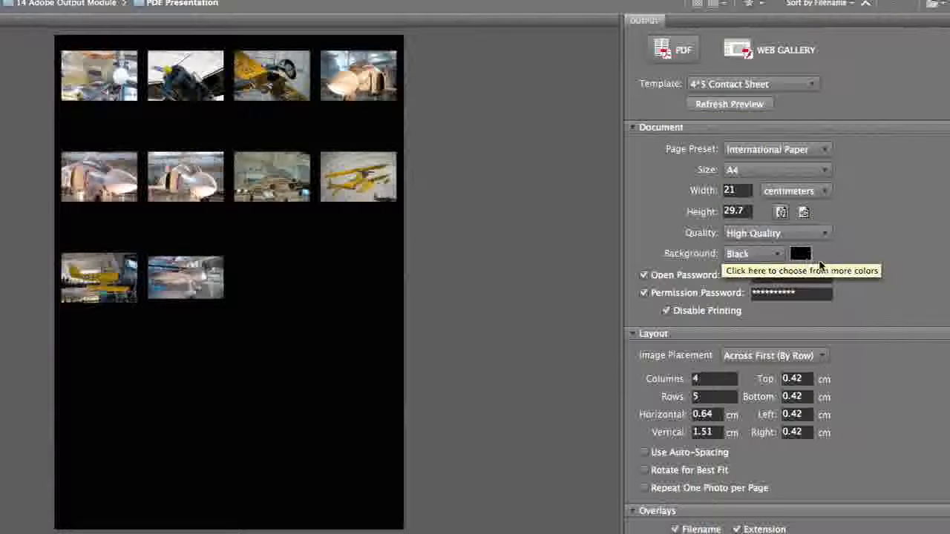
# Make the contact sheet background white and refresh the preview
pyautogui.click(757, 254)
pyautogui.click(755, 238)
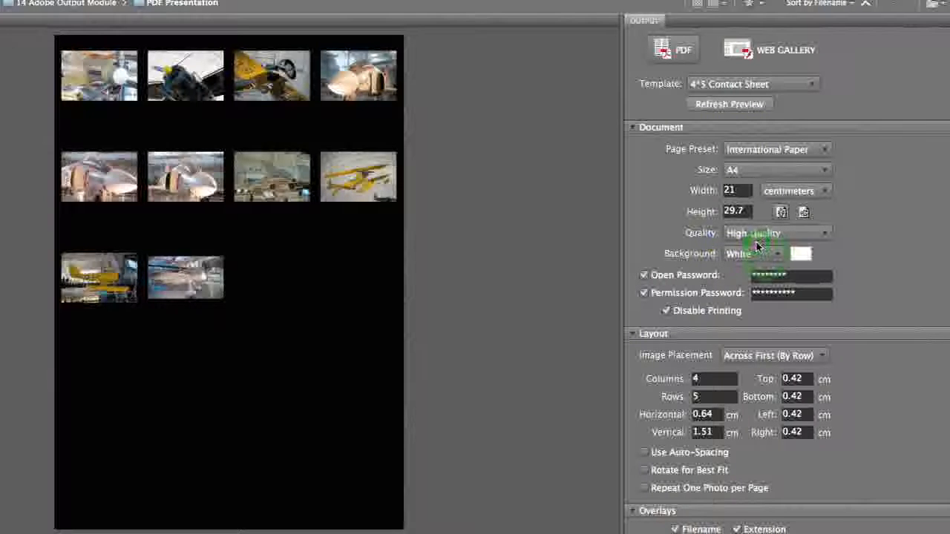
pyautogui.click(729, 106)
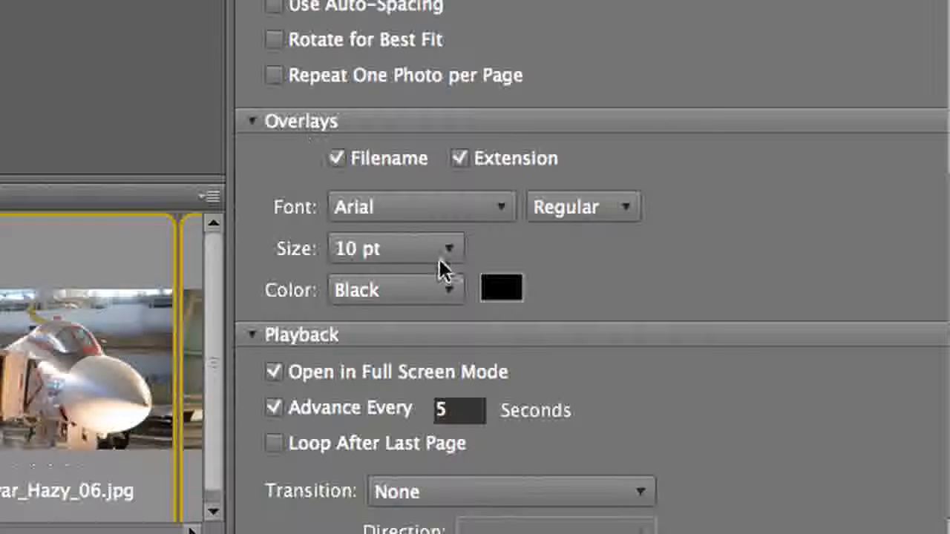
# Set the filename captions to 12 pt and choose a different caption font
pyautogui.click(438, 259)
pyautogui.click(418, 293)
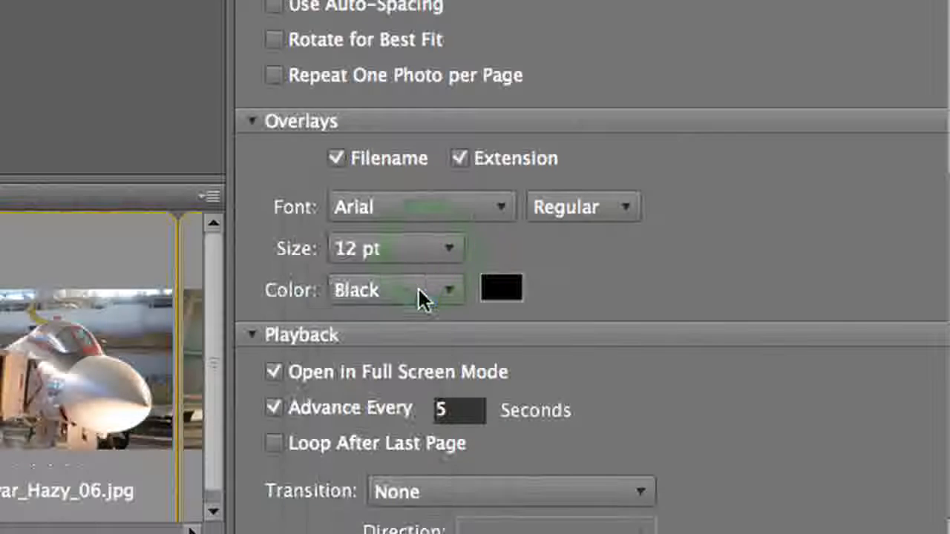
pyautogui.click(460, 209)
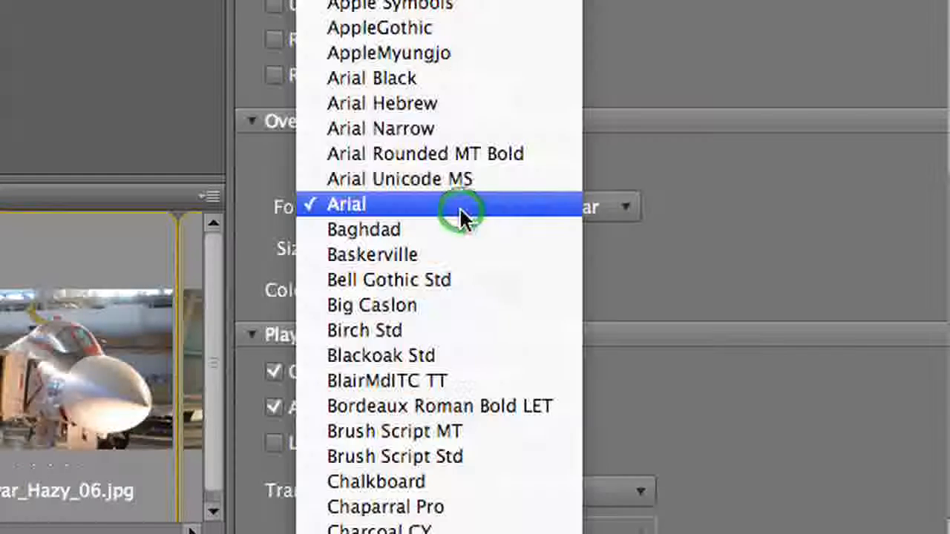
pyautogui.scroll(-10, 438, 297)
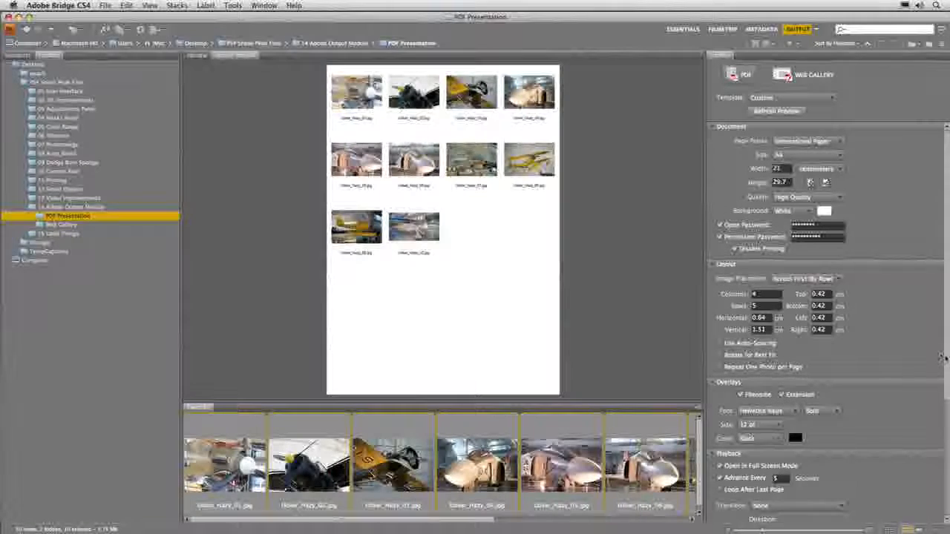
# Save the contact sheet PDF to the Desktop as 'Contact Sheet'
pyautogui.moveTo(943, 358); pyautogui.dragTo(946, 492)
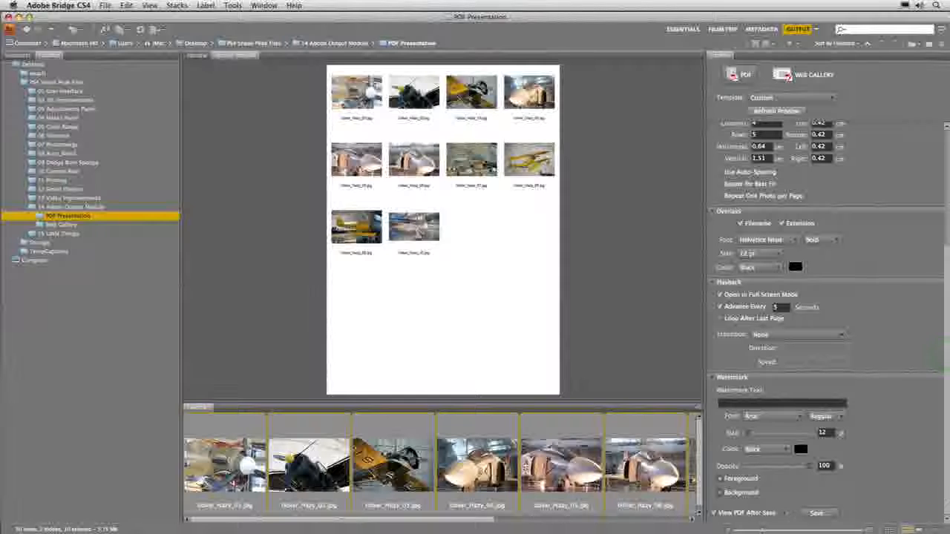
pyautogui.click(817, 513)
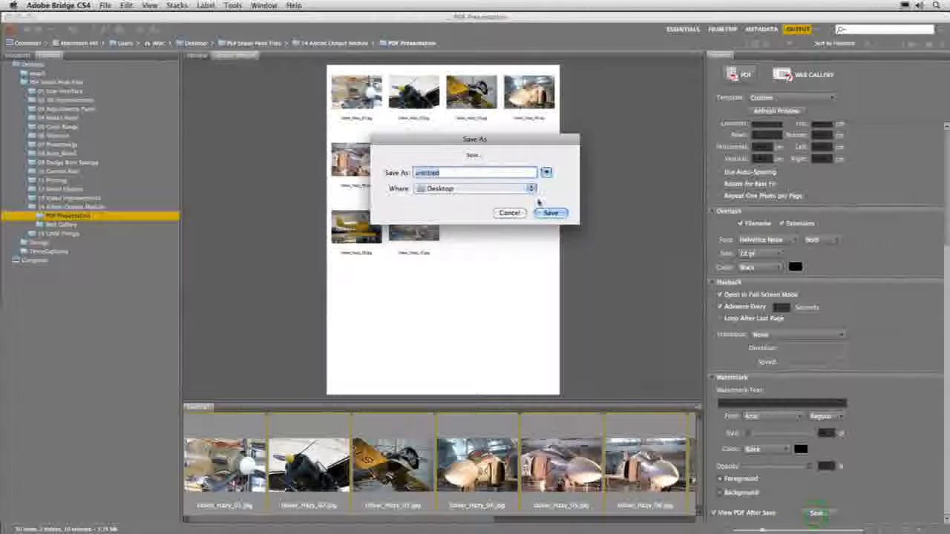
pyautogui.write('Contact Sheet')
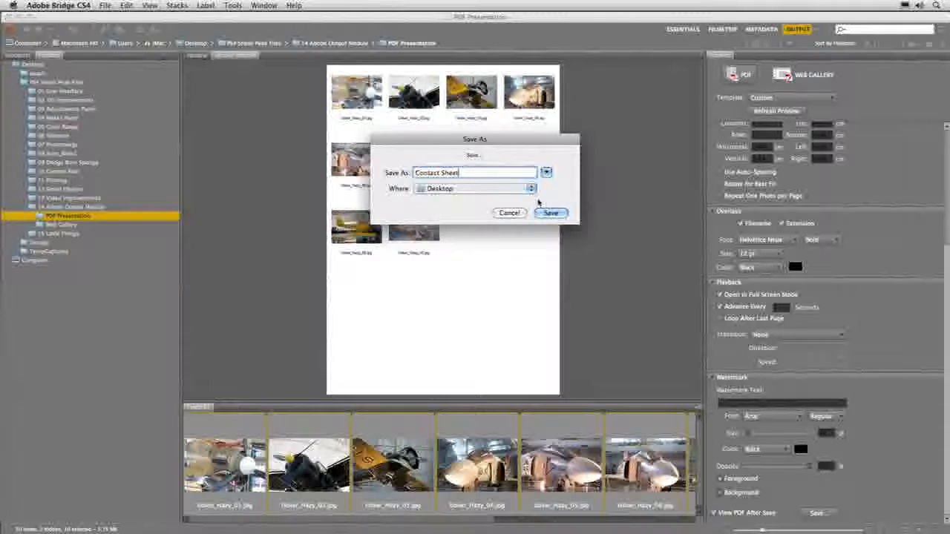
pyautogui.press('Return')
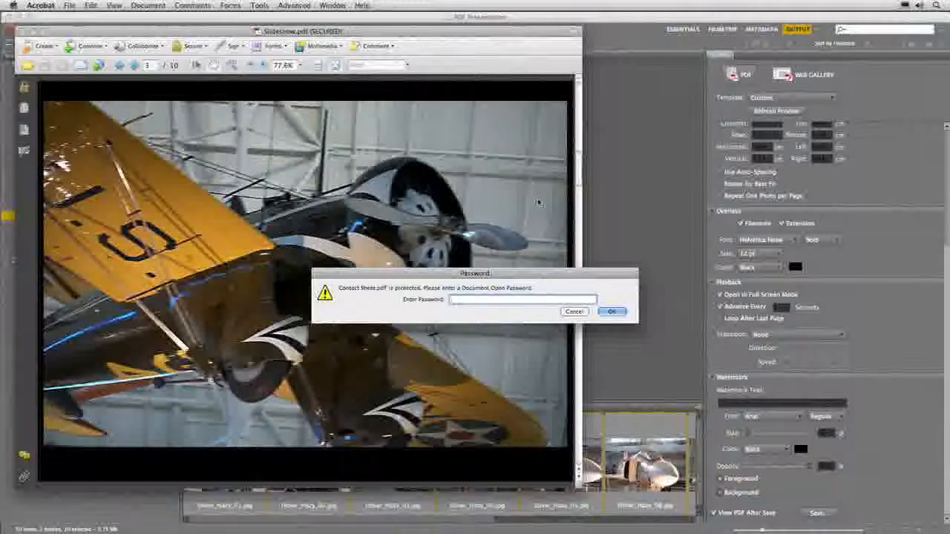
# Unlock Contact Sheet.pdf, view it windowed in an enlarged window, then return to Bridge
pyautogui.write('••')
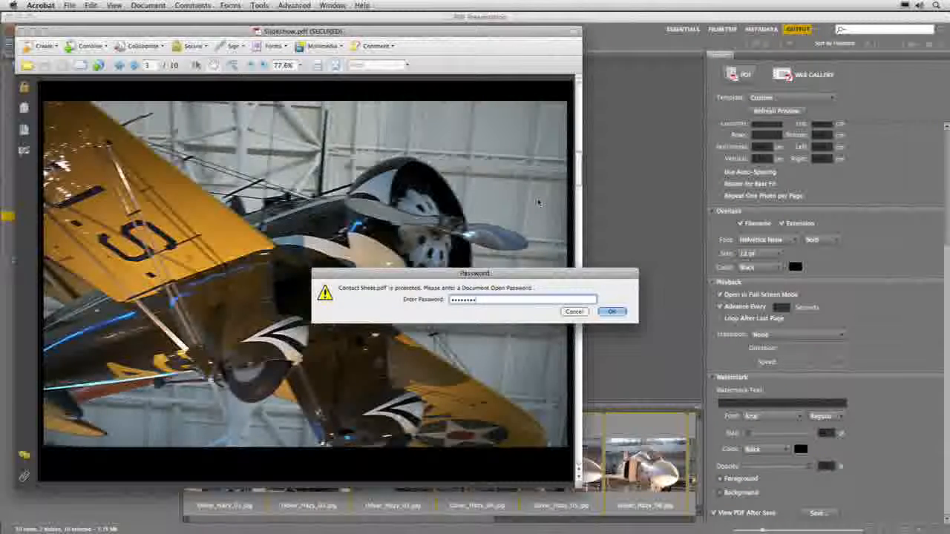
pyautogui.write('•••')
pyautogui.press('Return')
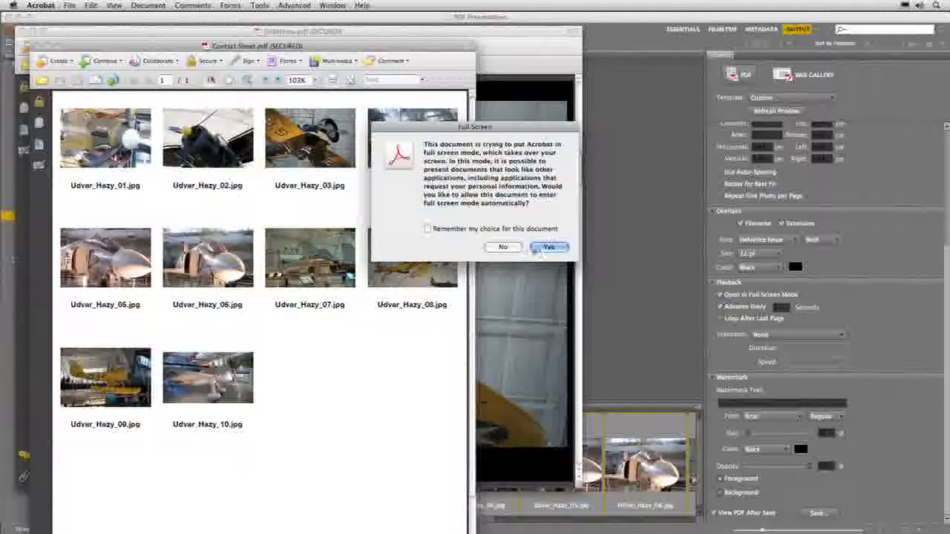
pyautogui.click(515, 249)
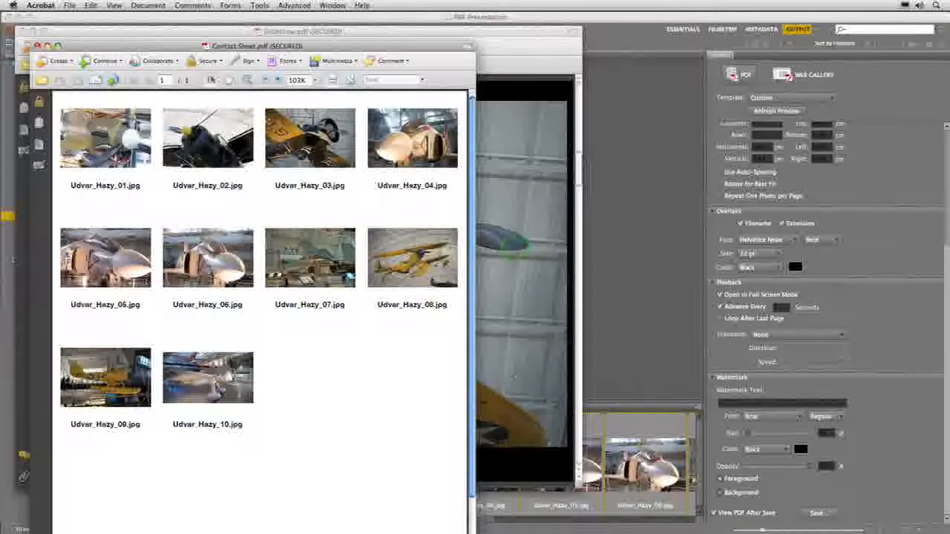
pyautogui.moveTo(469, 531); pyautogui.dragTo(574, 517)
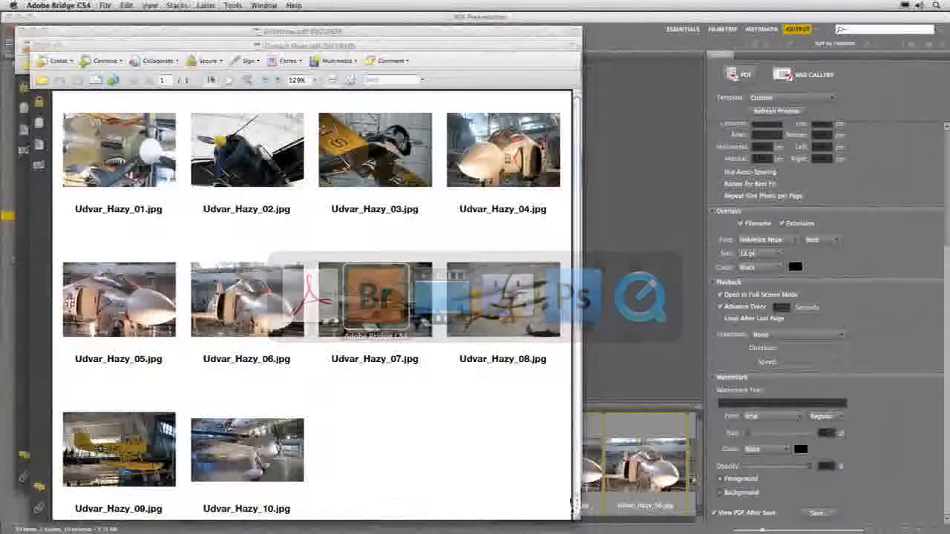
pyautogui.press('super+Tab')
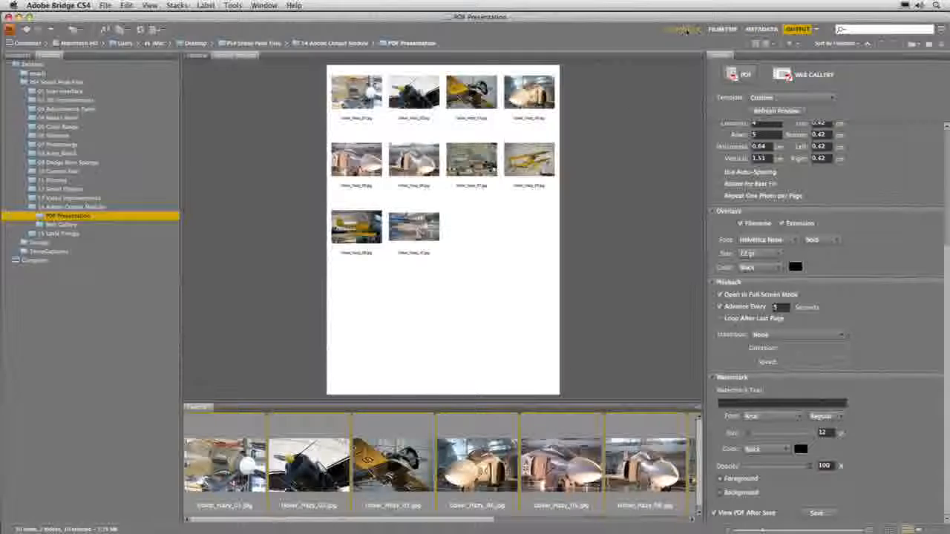
# In Essentials, open the Web Gallery folder and select all nine South_Beach photos
pyautogui.click(683, 29)
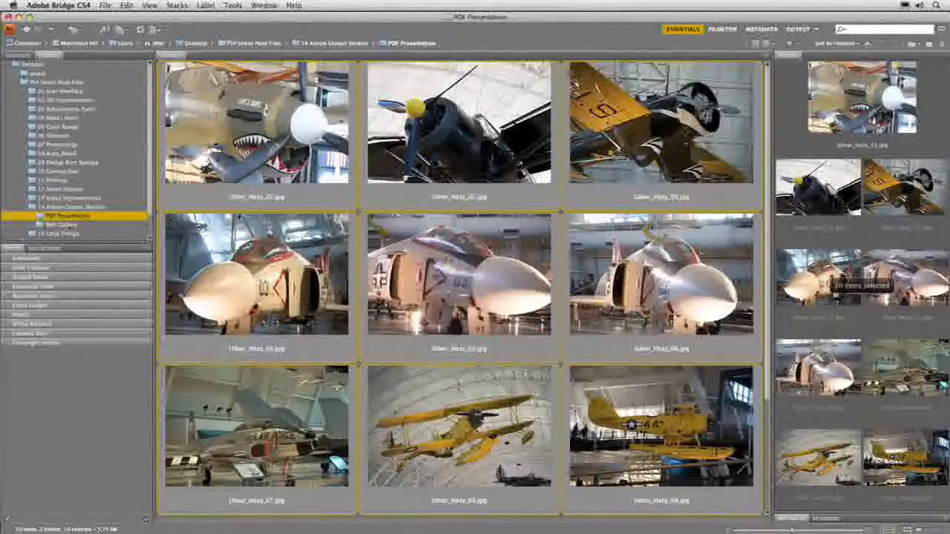
pyautogui.click(65, 225)
pyautogui.click(262, 120)
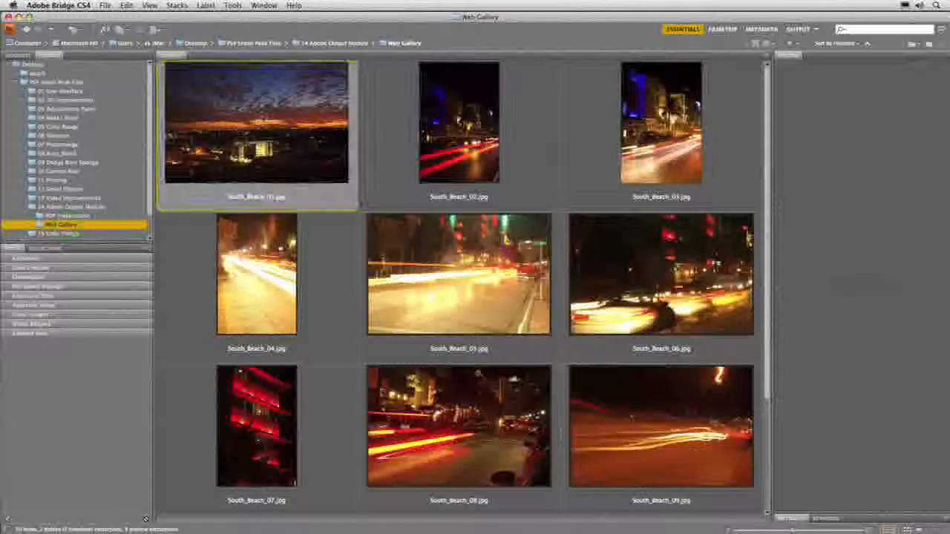
pyautogui.press('super+a')
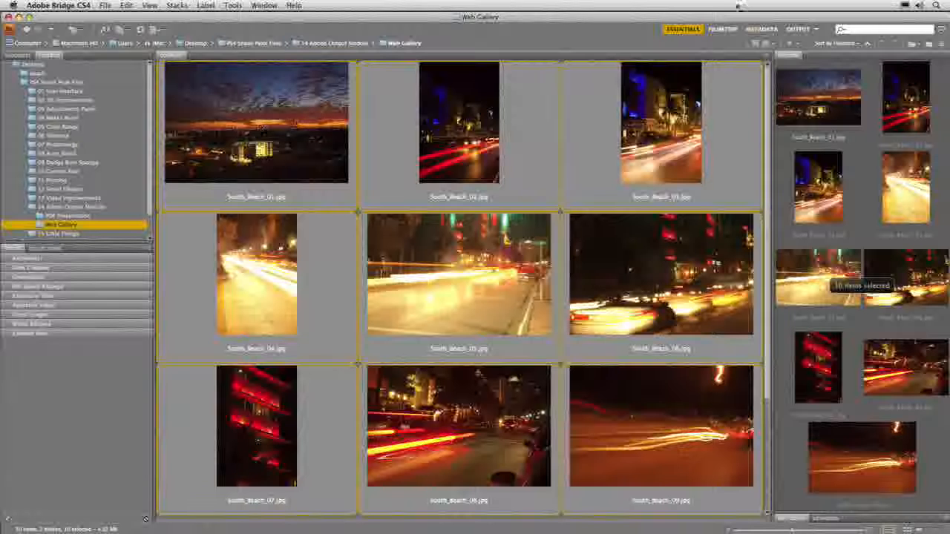
# Switch Output to Web Gallery using the Lightroom Flash Gallery template and Night Life style
pyautogui.click(793, 30)
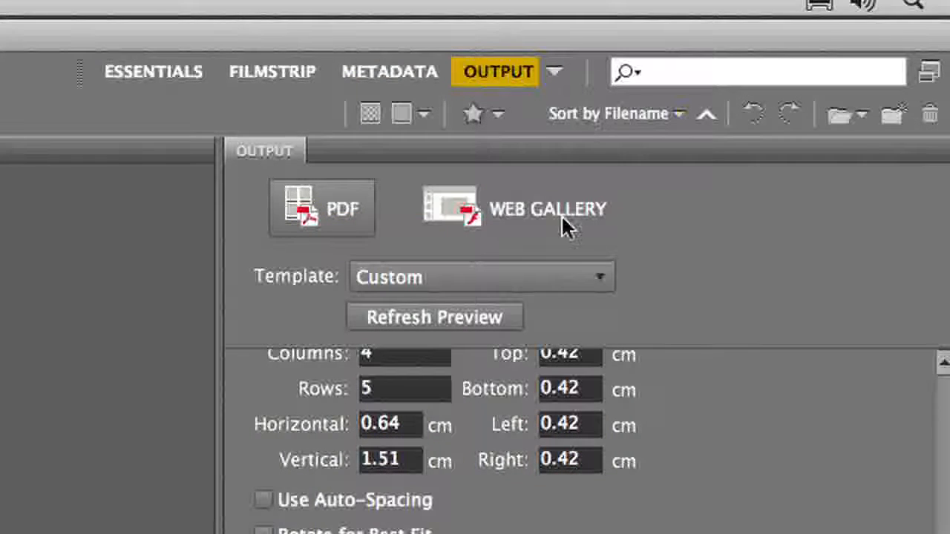
pyautogui.click(557, 215)
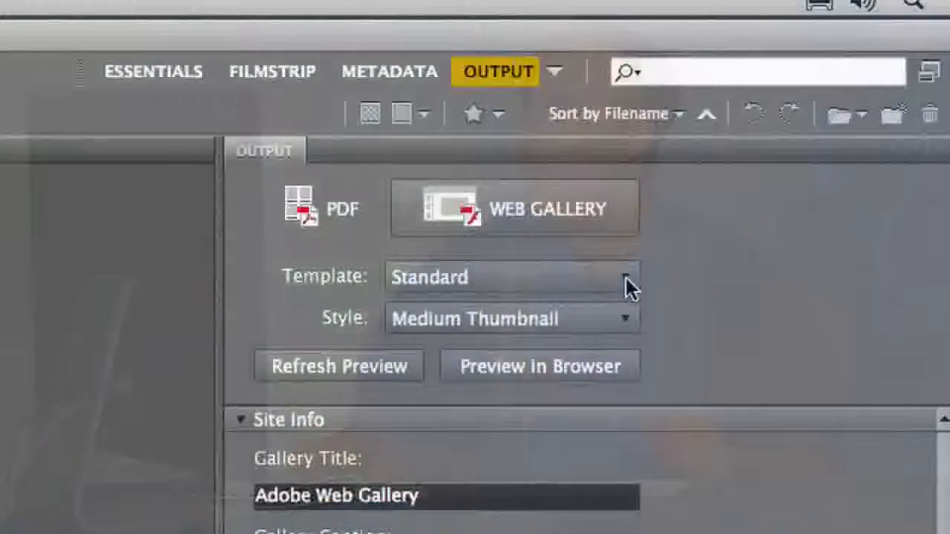
pyautogui.click(625, 279)
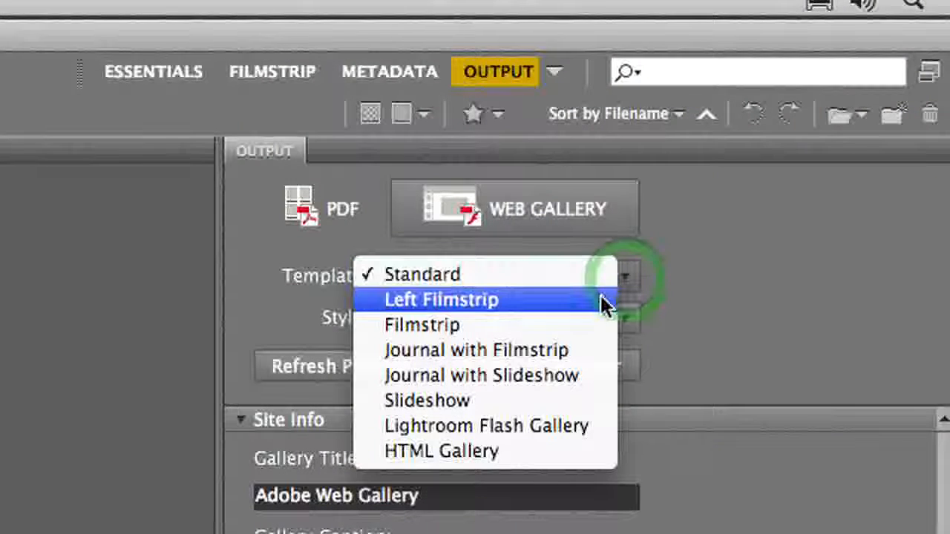
pyautogui.click(549, 425)
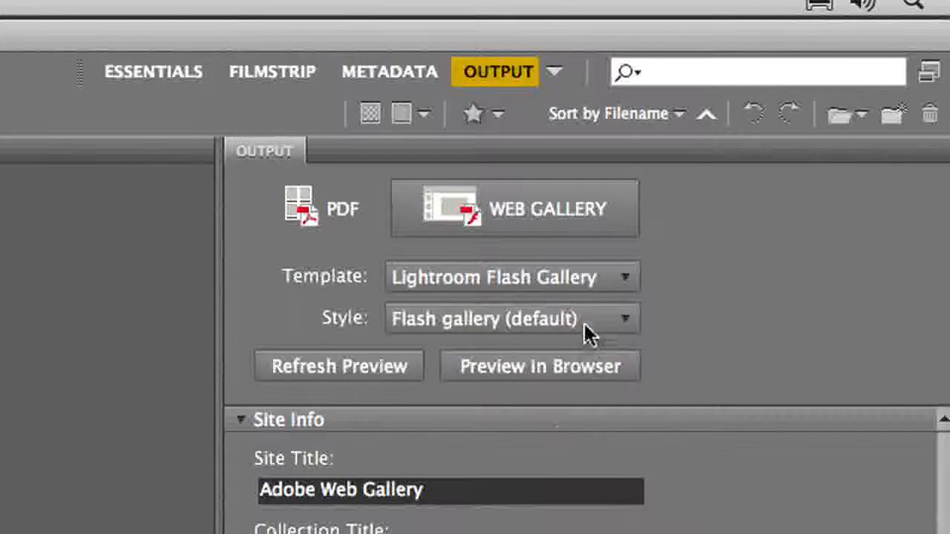
pyautogui.click(588, 279)
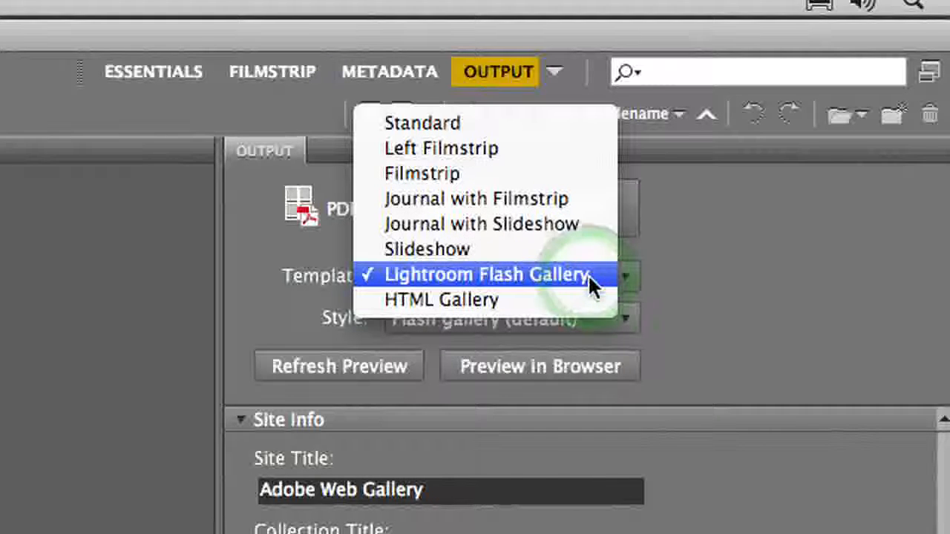
pyautogui.click(588, 276)
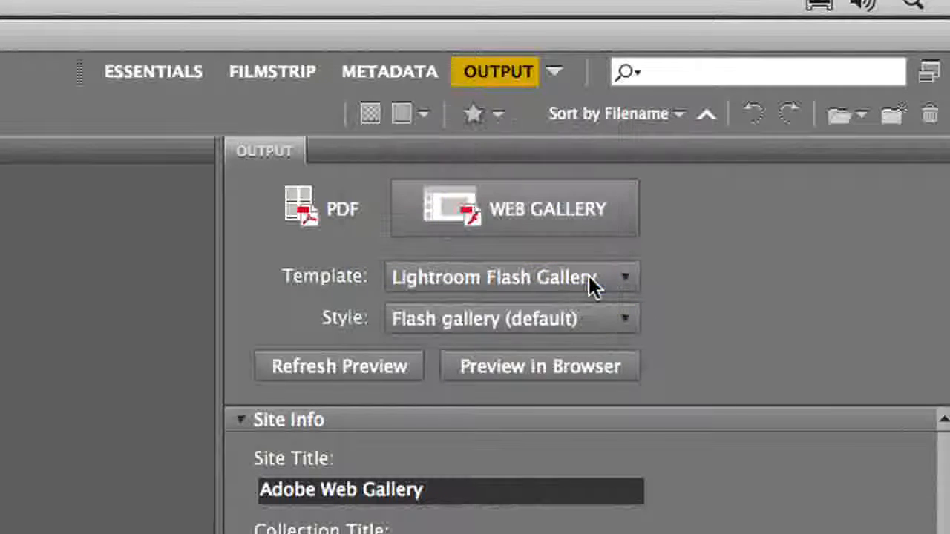
pyautogui.click(590, 319)
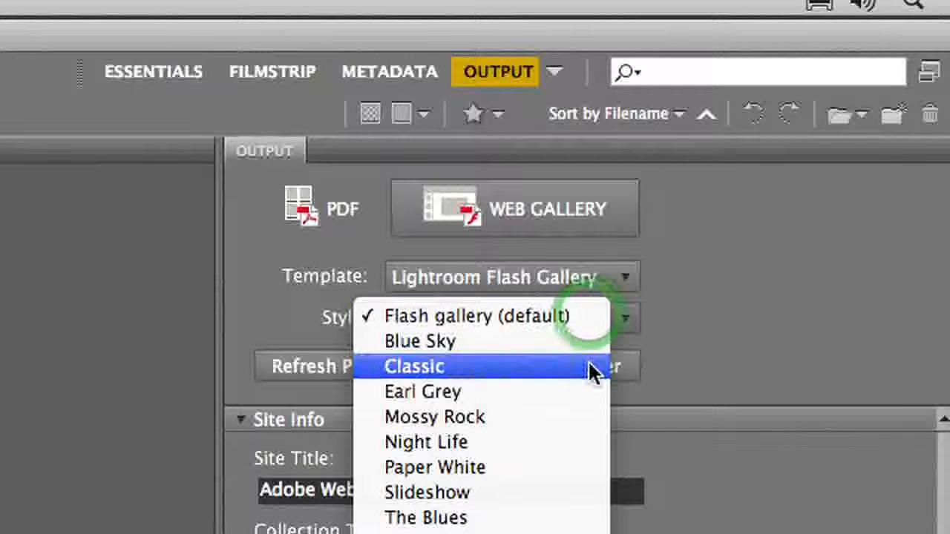
pyautogui.click(586, 443)
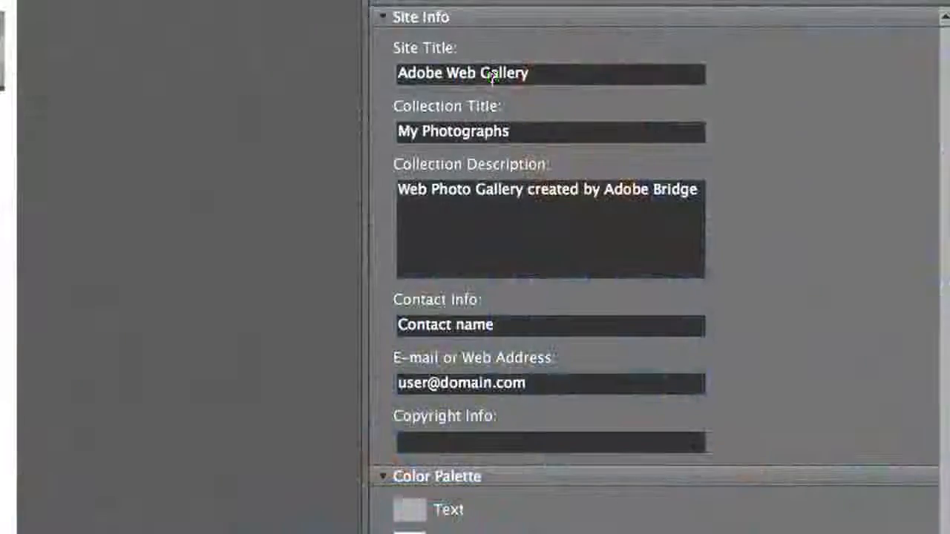
# Set site title 'South Beach Night' and collection title 'Miami at Night Spetmeber 2007'
pyautogui.tripleClick(491, 77)
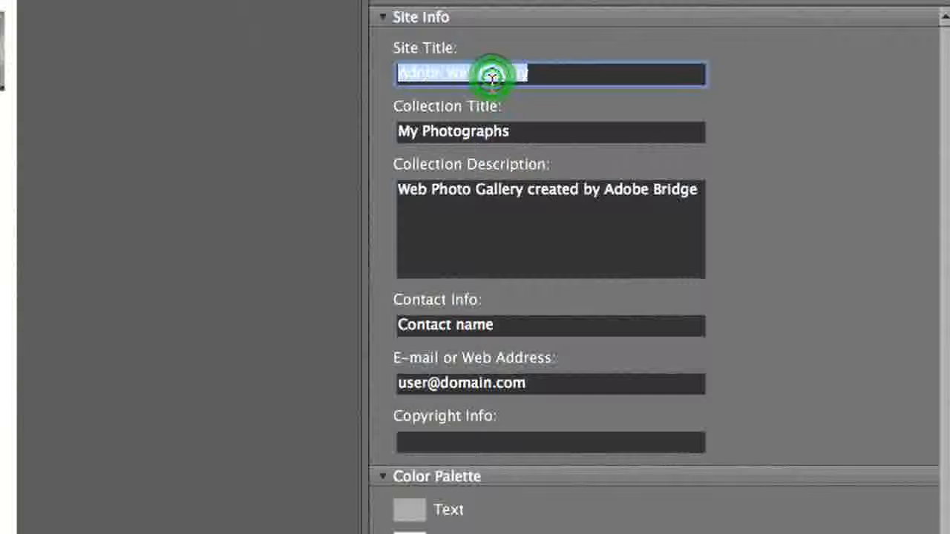
pyautogui.write('South Beach Night')
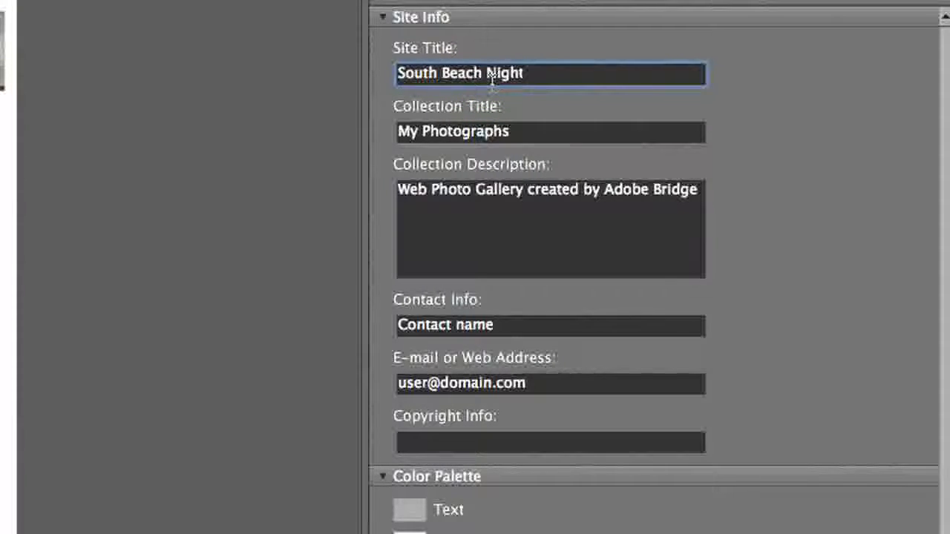
pyautogui.press('Tab')
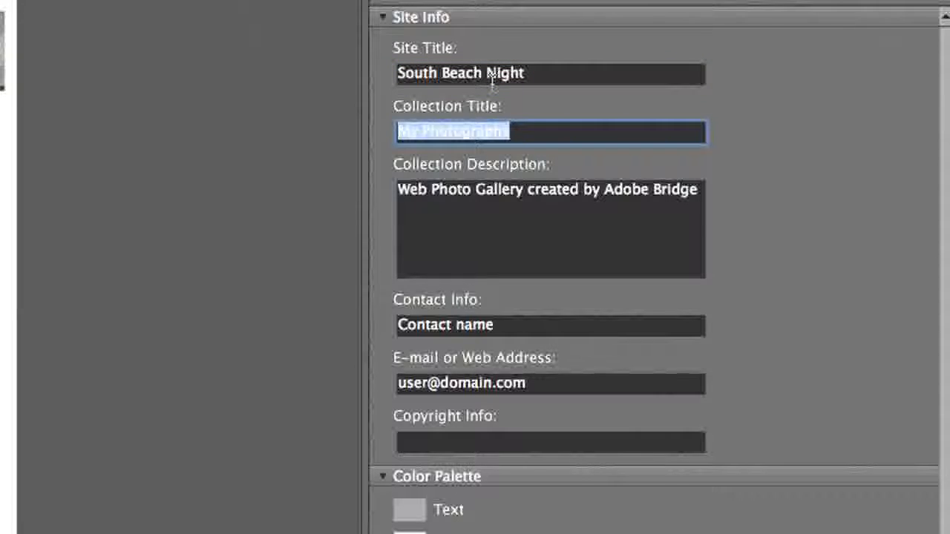
pyautogui.write('Miami at Night Spetmeber 2007')
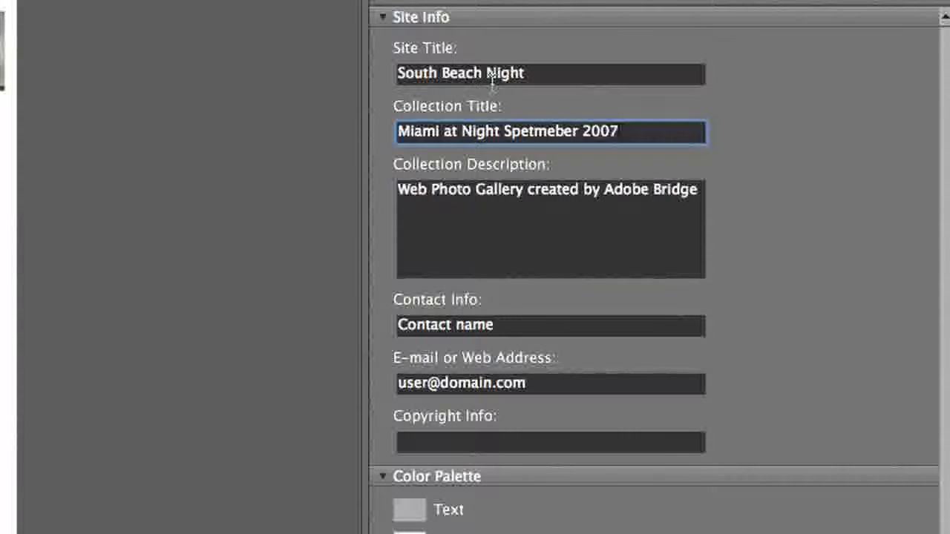
pyautogui.press('Tab')
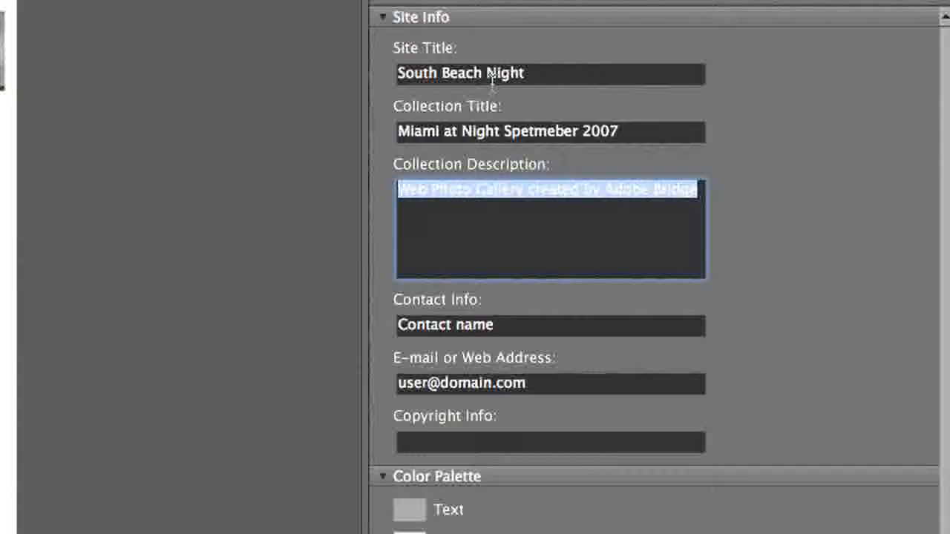
# Fill in the gallery description, contact name and e-mail, then select the copyright text to replace
pyautogui.write('Pho')
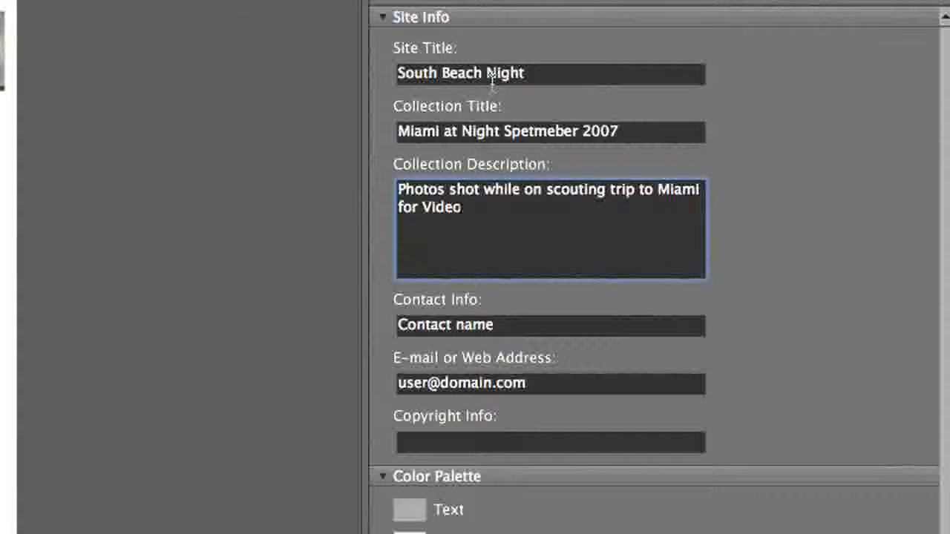
pyautogui.press('Tab')
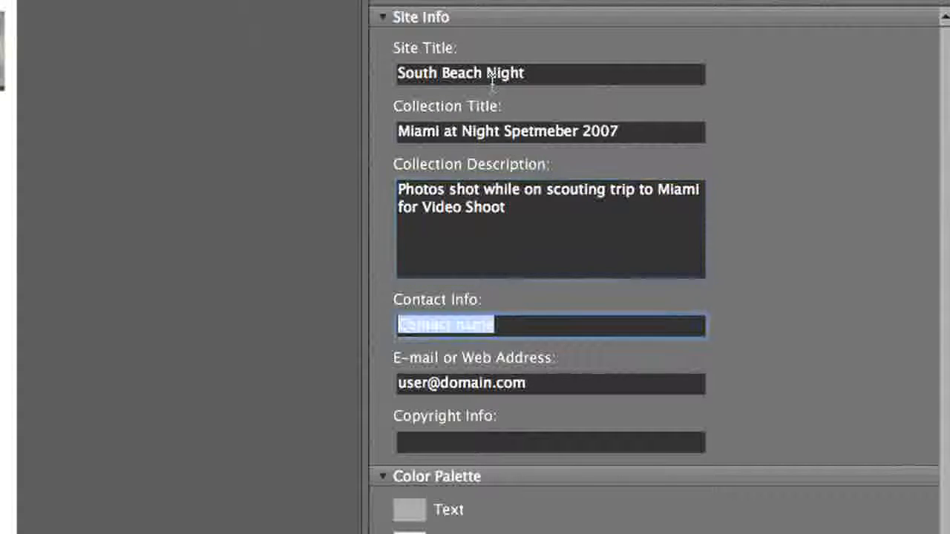
pyautogui.write('Richard Harrington')
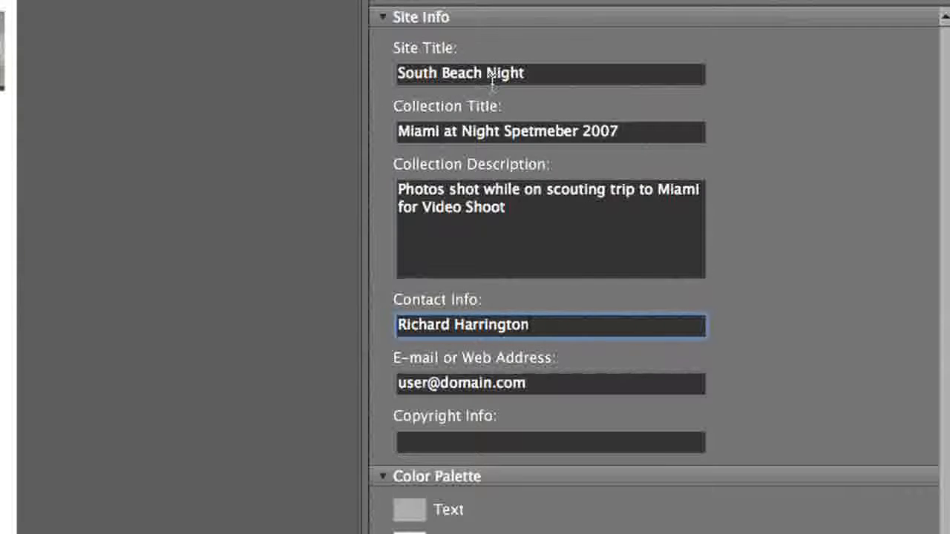
pyautogui.press('Tab')
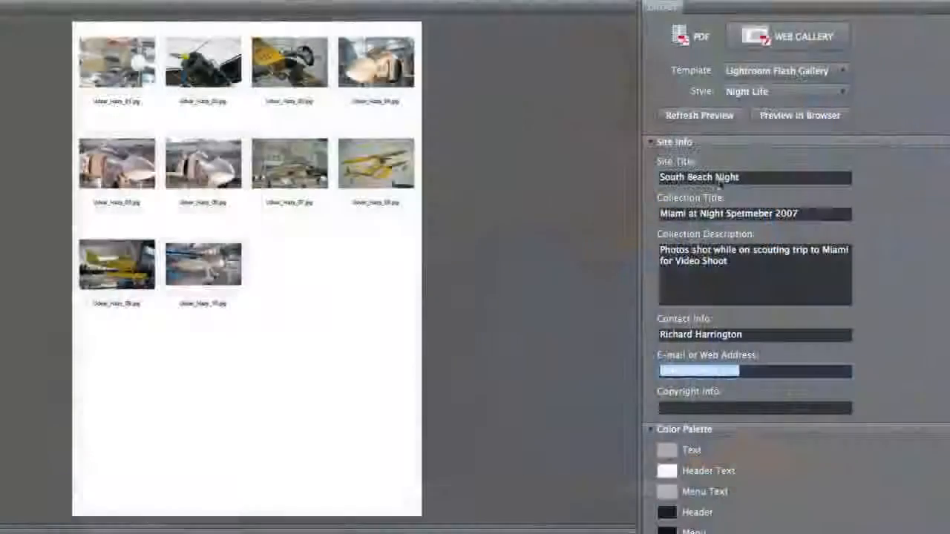
pyautogui.click(776, 404)
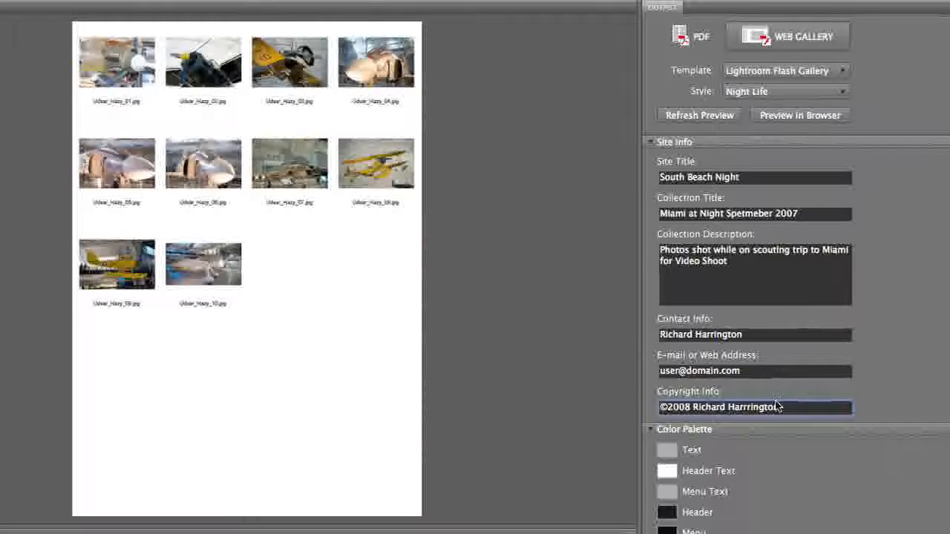
pyautogui.press('super+a')
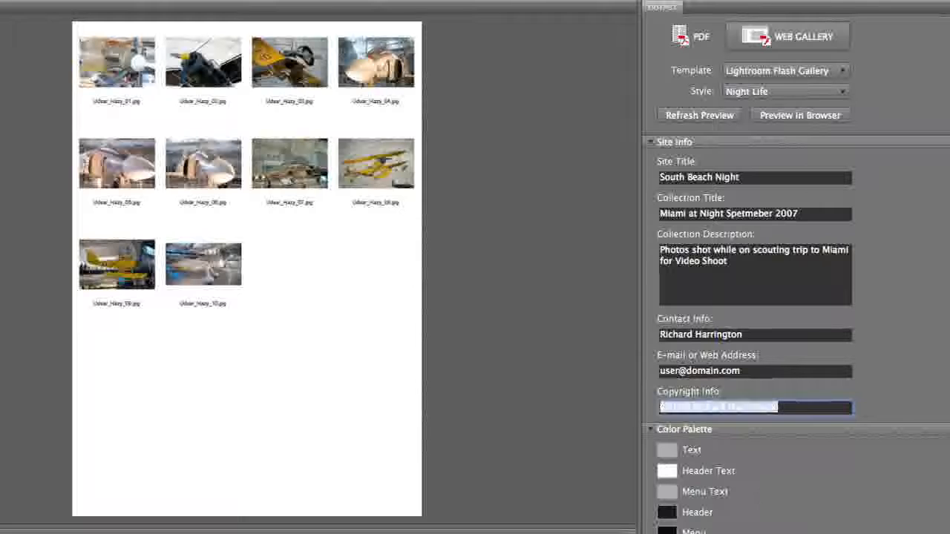
pyautogui.scroll(-5, 853, 445)
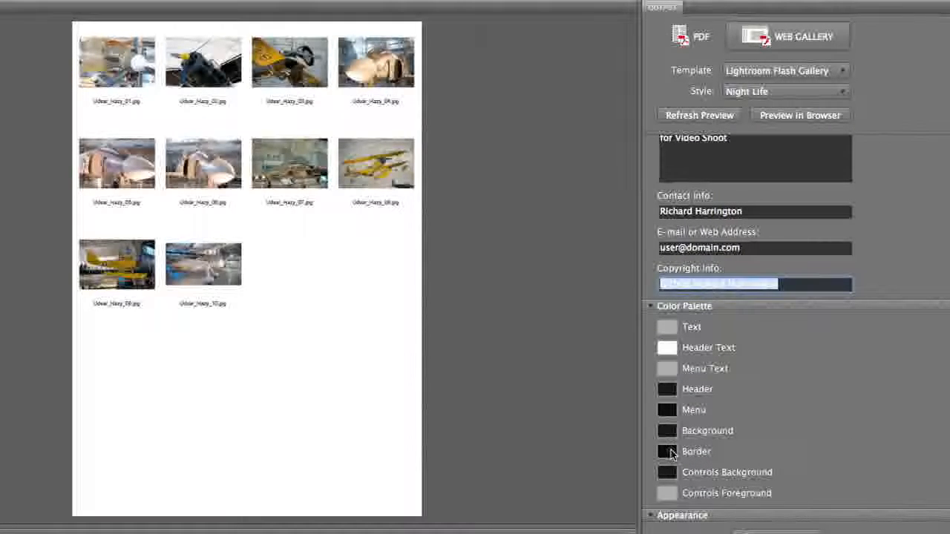
# Set the gallery border colour to the Maraschino red crayon
pyautogui.click(669, 451)
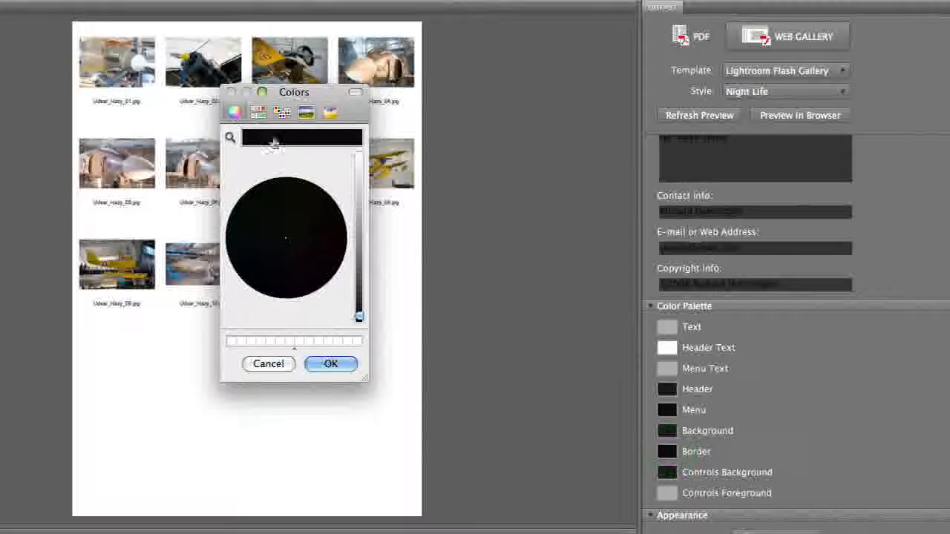
pyautogui.click(258, 111)
pyautogui.click(233, 111)
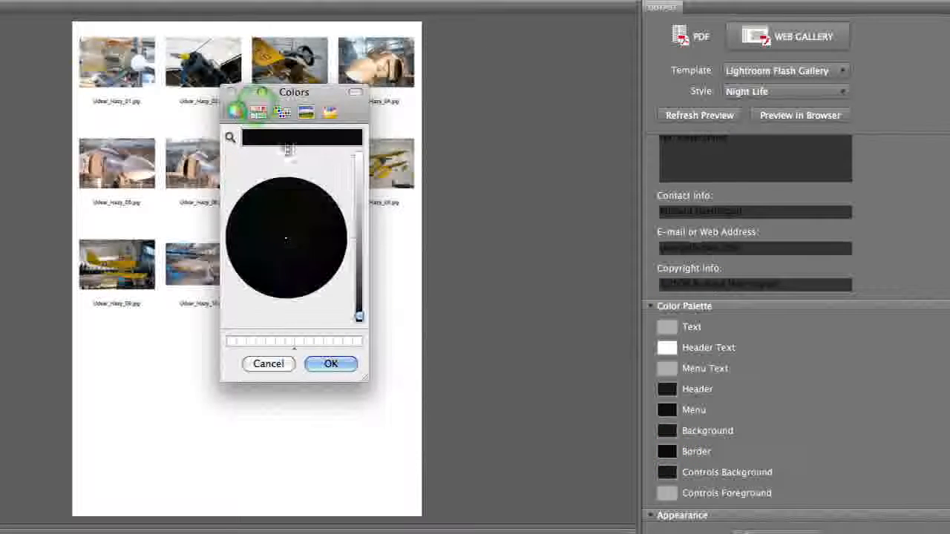
pyautogui.click(330, 111)
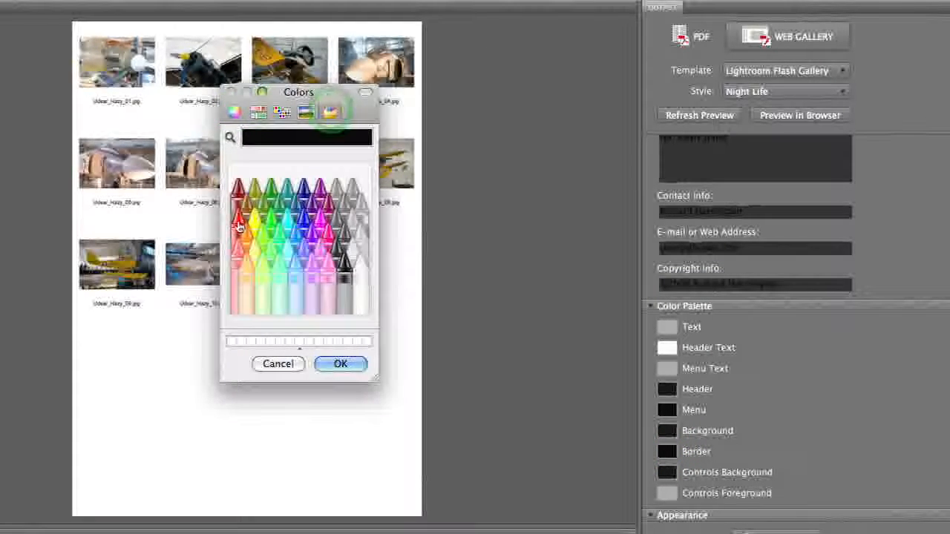
pyautogui.click(238, 226)
pyautogui.click(338, 363)
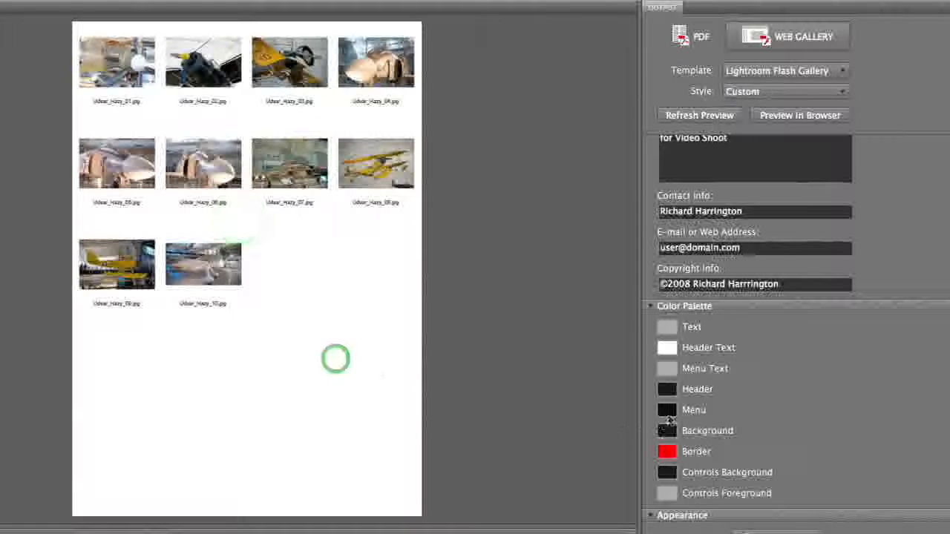
# Set the header colour to Tungsten dark grey and preview the gallery in the browser
pyautogui.click(665, 396)
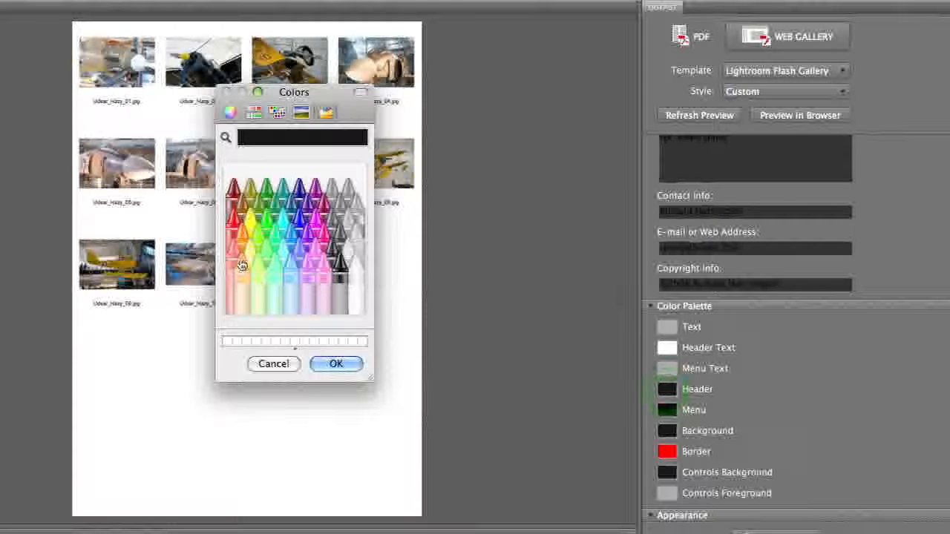
pyautogui.click(339, 232)
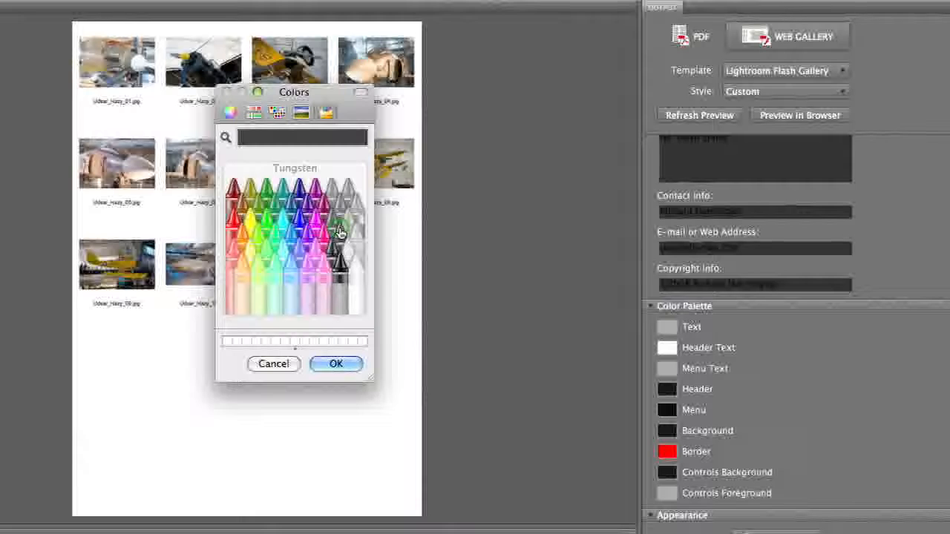
pyautogui.click(336, 364)
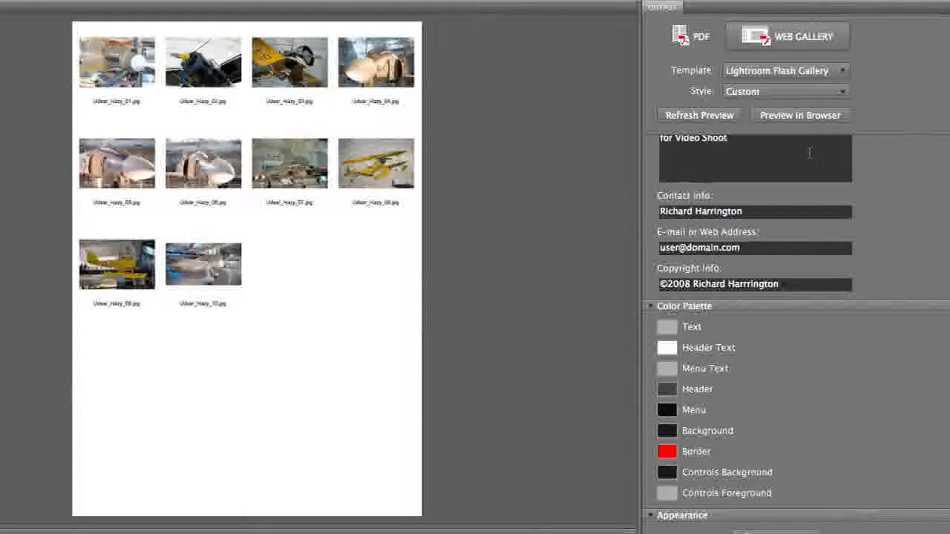
pyautogui.click(793, 117)
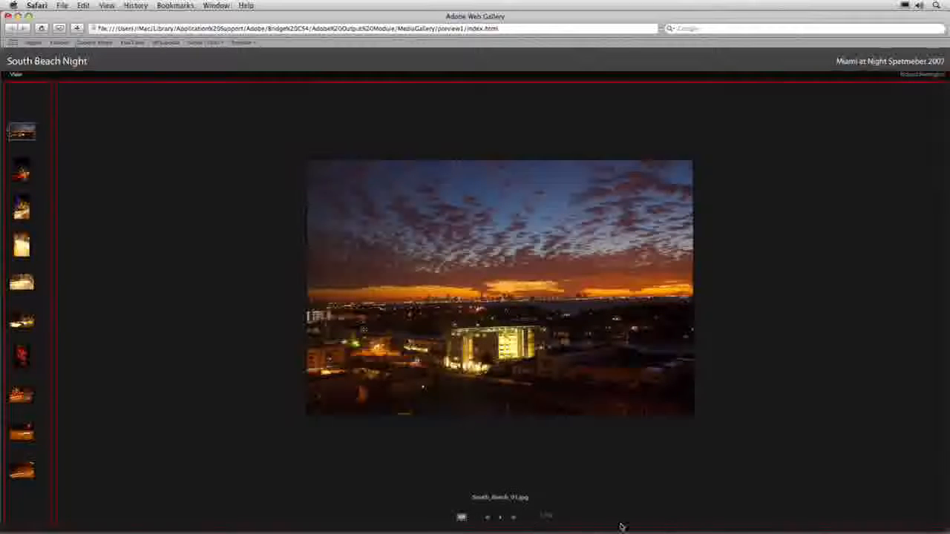
# Play the South Beach Night slideshow in the Safari preview
pyautogui.click(498, 520)
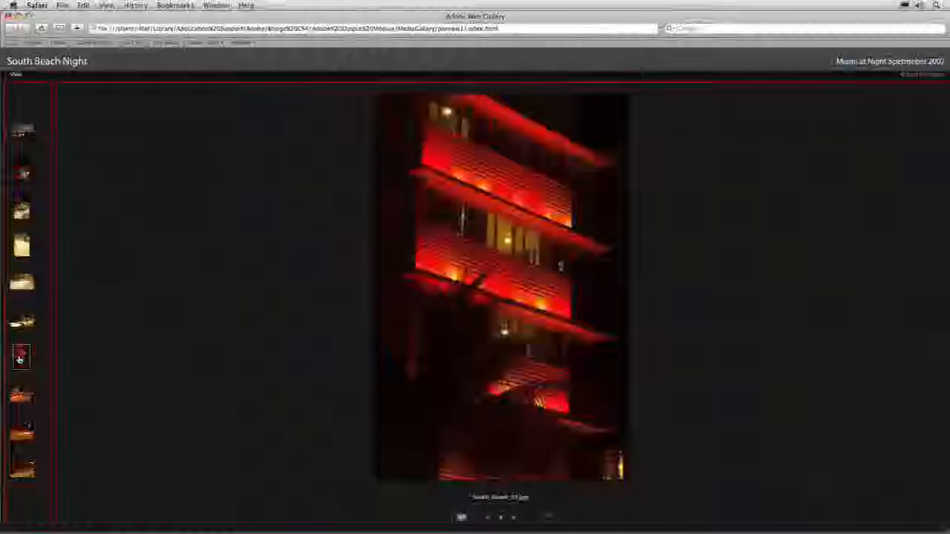
# Close the Safari preview and refresh the gallery preview inside Bridge
pyautogui.press('super+w')
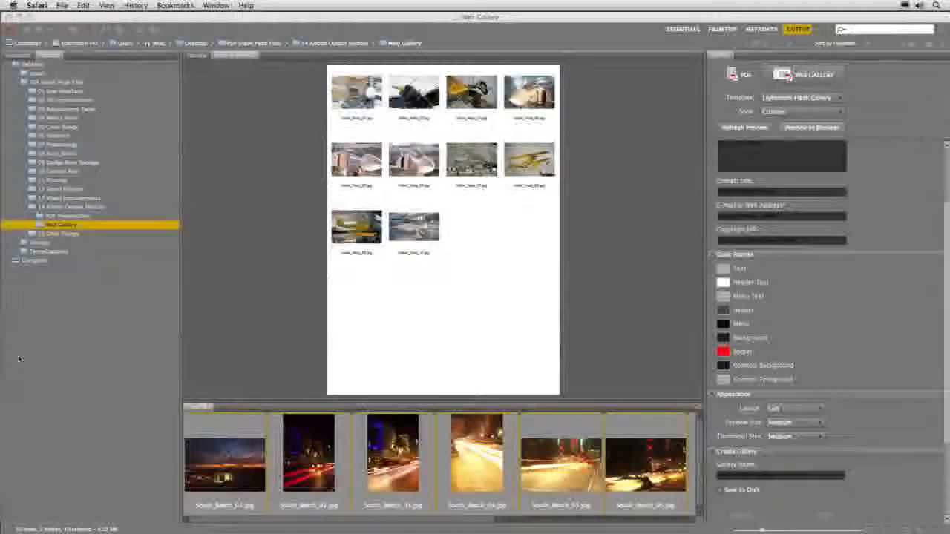
pyautogui.press('super+Tab')
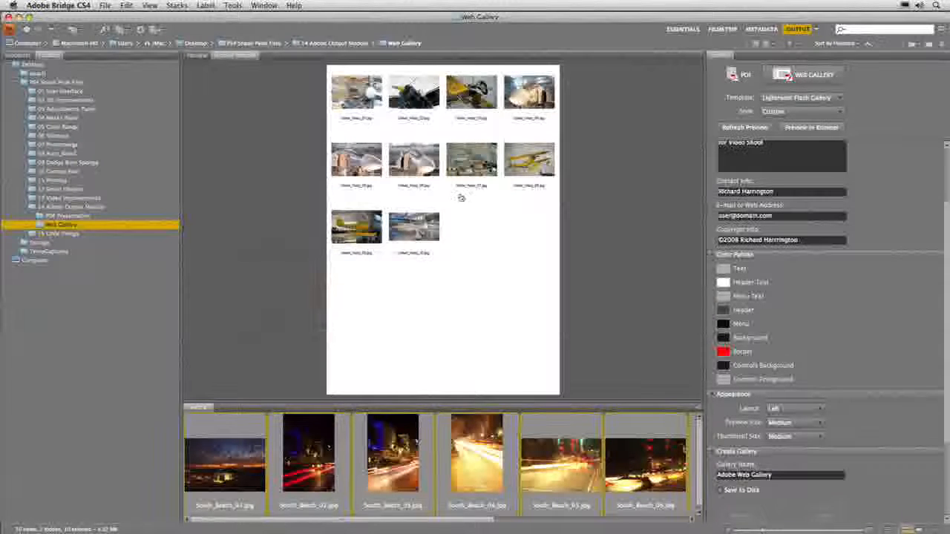
pyautogui.click(744, 127)
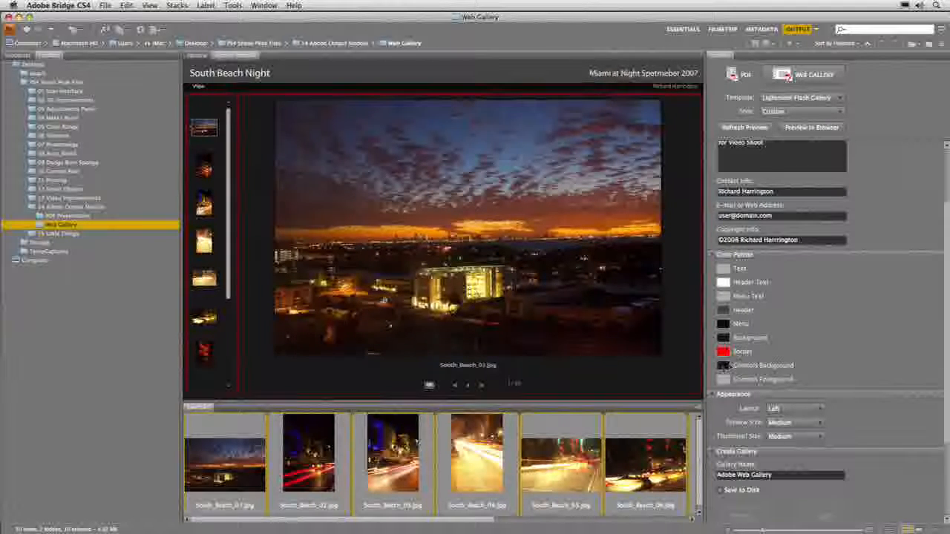
# Set the Controls Background colour to Tungsten dark grey
pyautogui.click(723, 365)
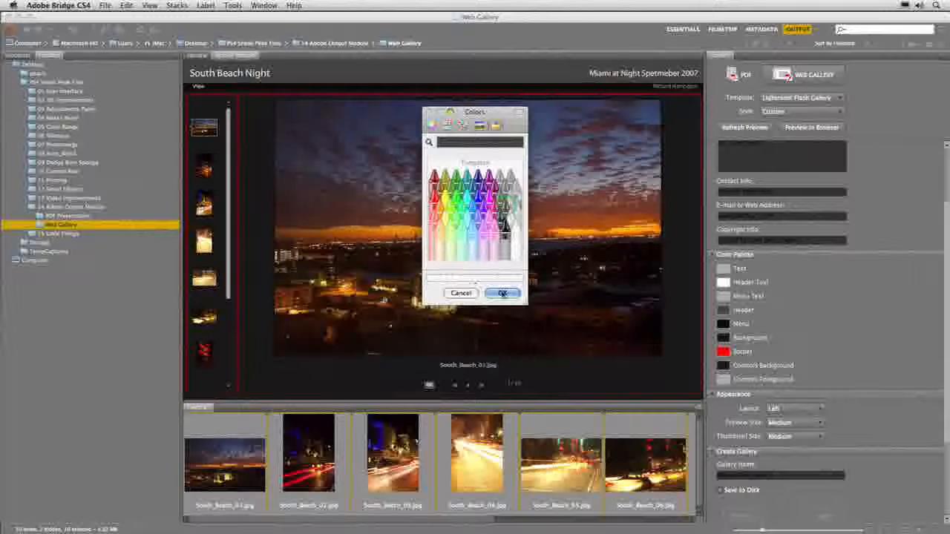
pyautogui.click(502, 293)
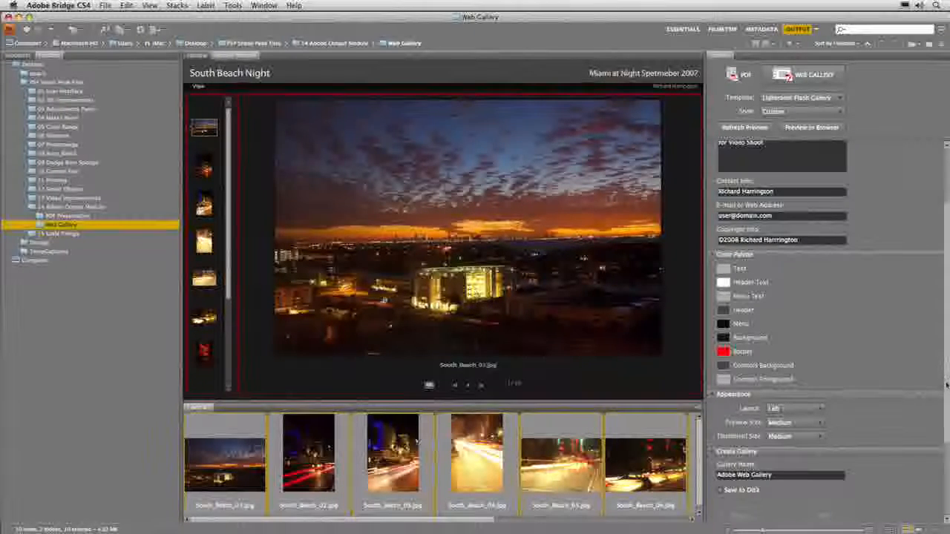
pyautogui.moveTo(947, 384); pyautogui.dragTo(947, 458)
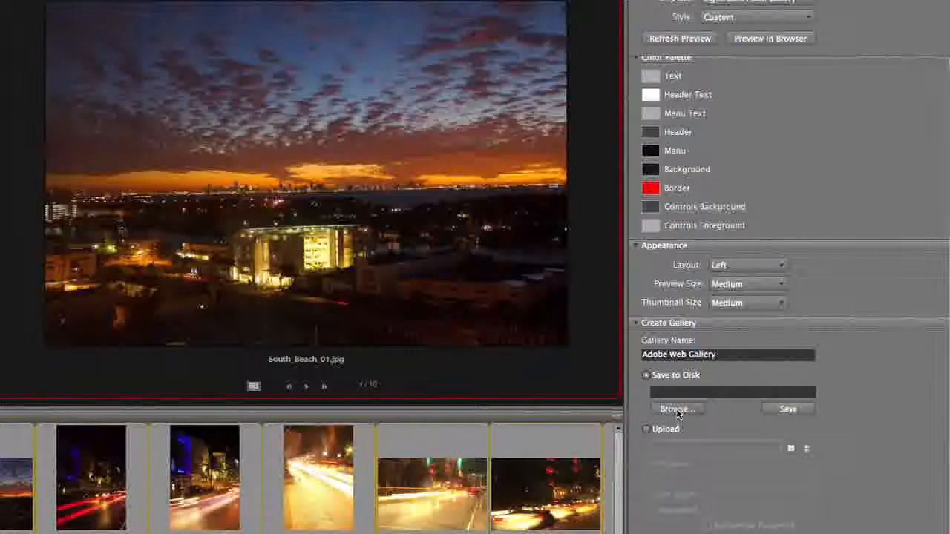
# Save the gallery as 'SOBE' to the Desktop, dismiss the confirmation, and switch to Finder
pyautogui.click(675, 410)
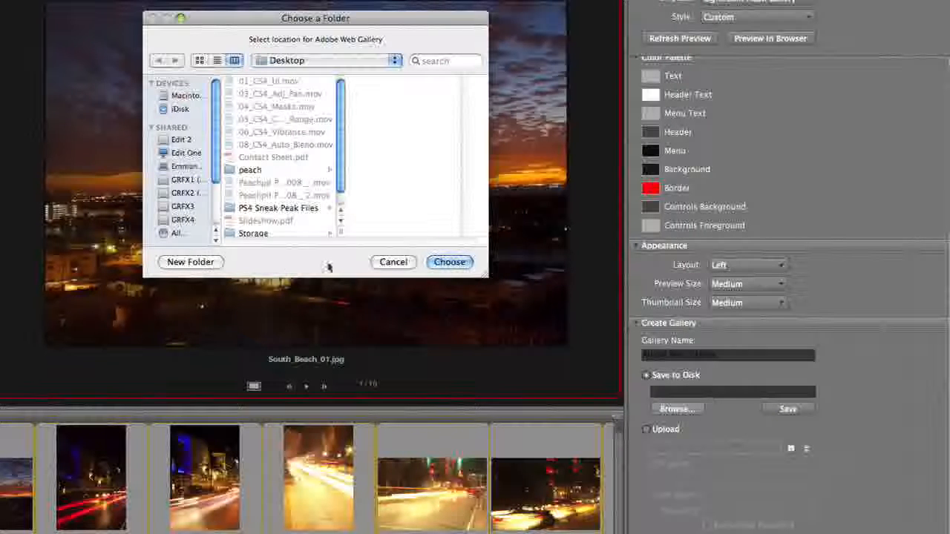
pyautogui.click(449, 262)
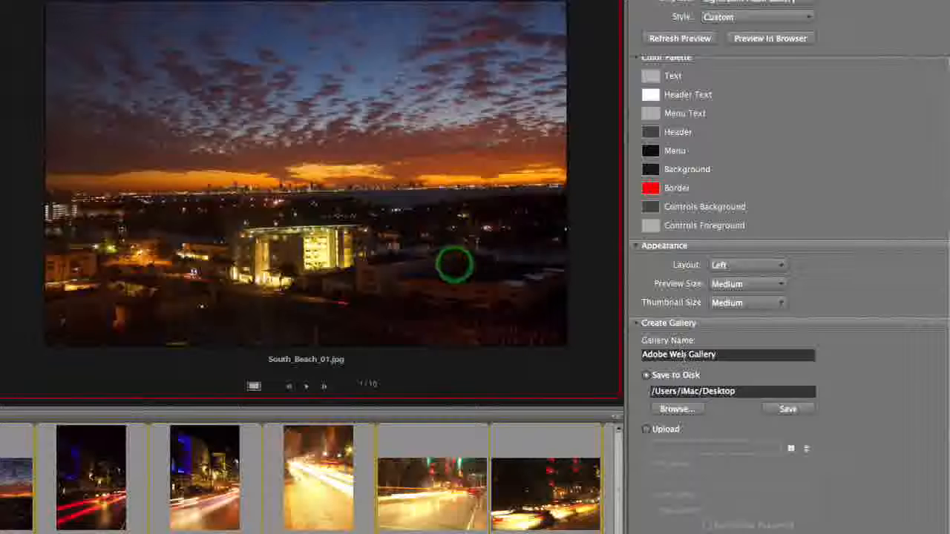
pyautogui.tripleClick(683, 356)
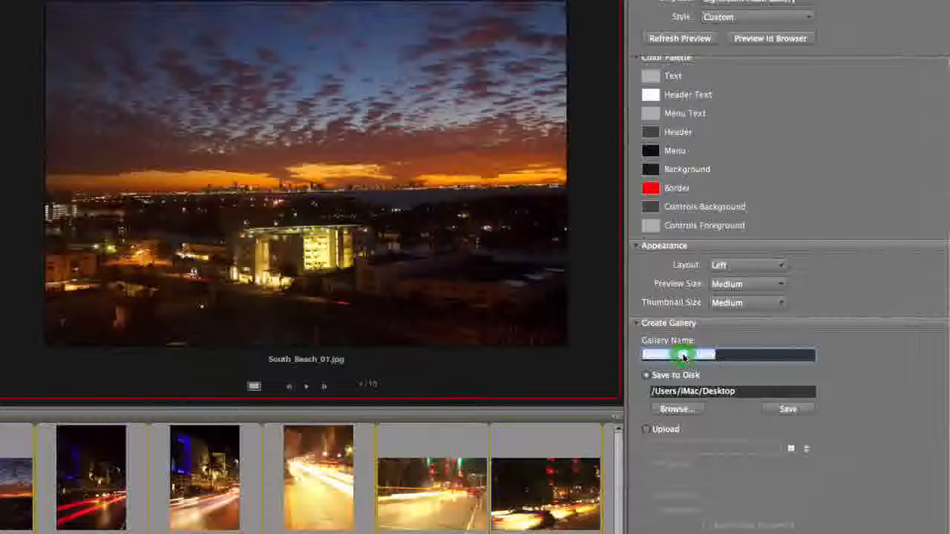
pyautogui.write('SOBE')
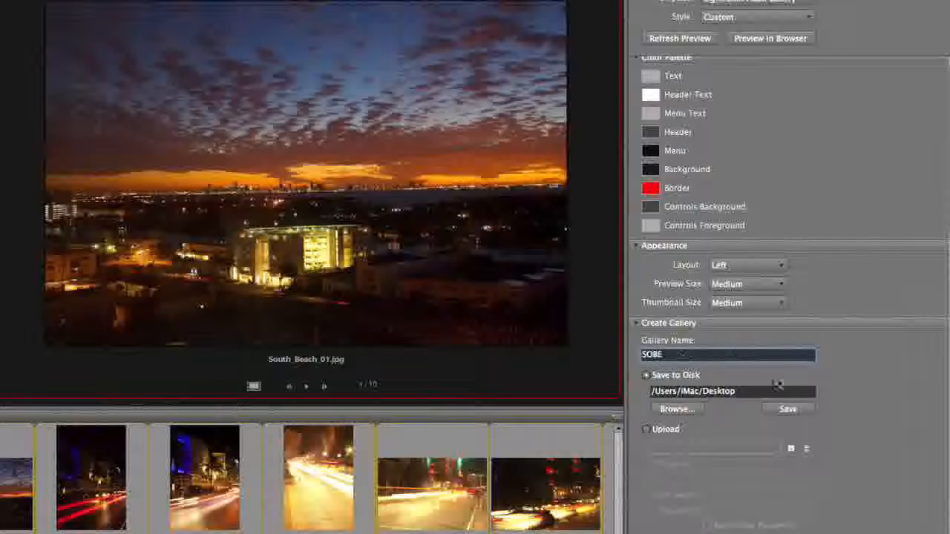
pyautogui.click(798, 409)
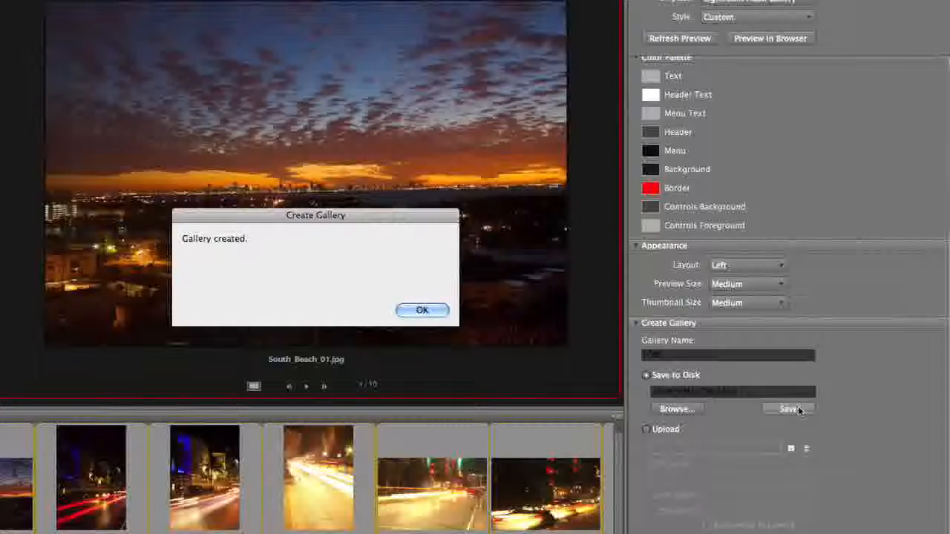
pyautogui.press('Return')
pyautogui.press('super+Tab')
pyautogui.press('super+Tab')
pyautogui.press('super+Tab')
pyautogui.press('super+Tab')
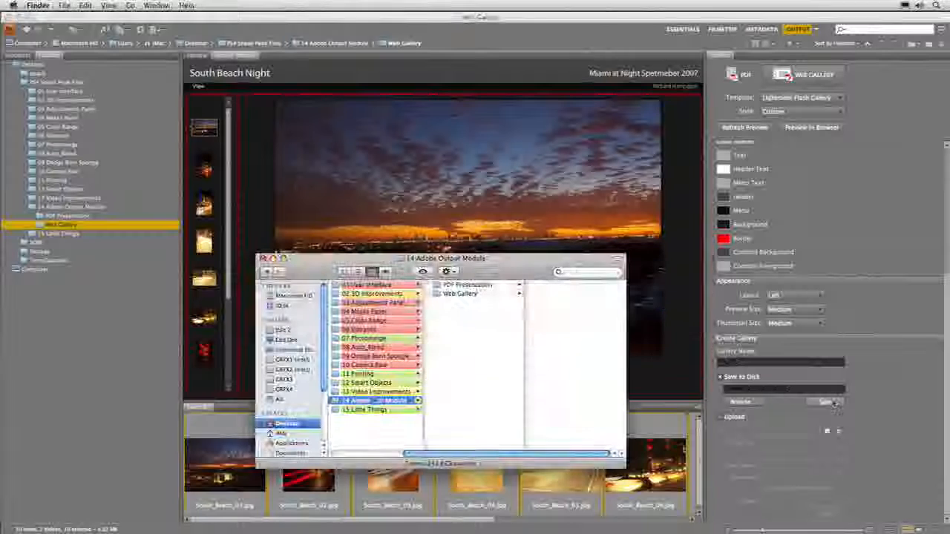
# Open Desktop/SOBE/index.html in Safari and accept the Flash security warning
pyautogui.click(291, 425)
pyautogui.click(349, 392)
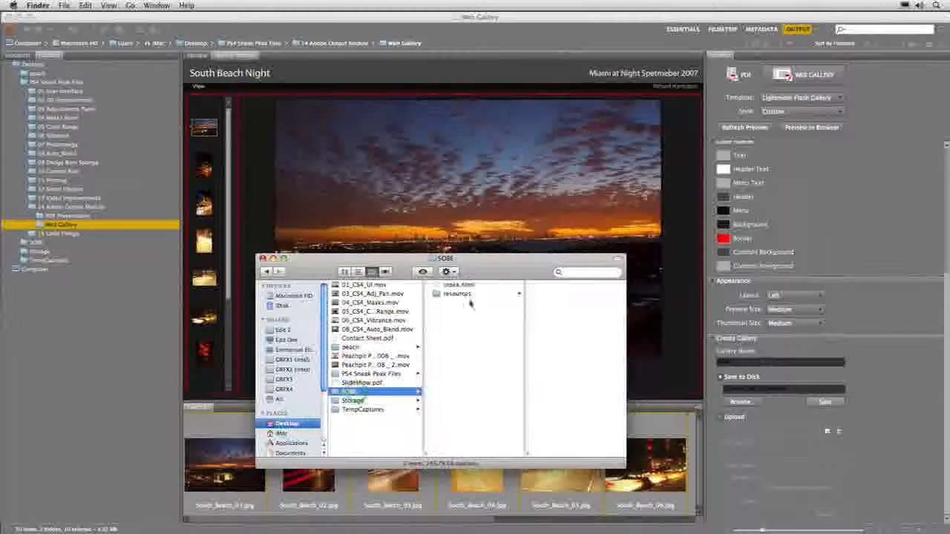
pyautogui.click(458, 285)
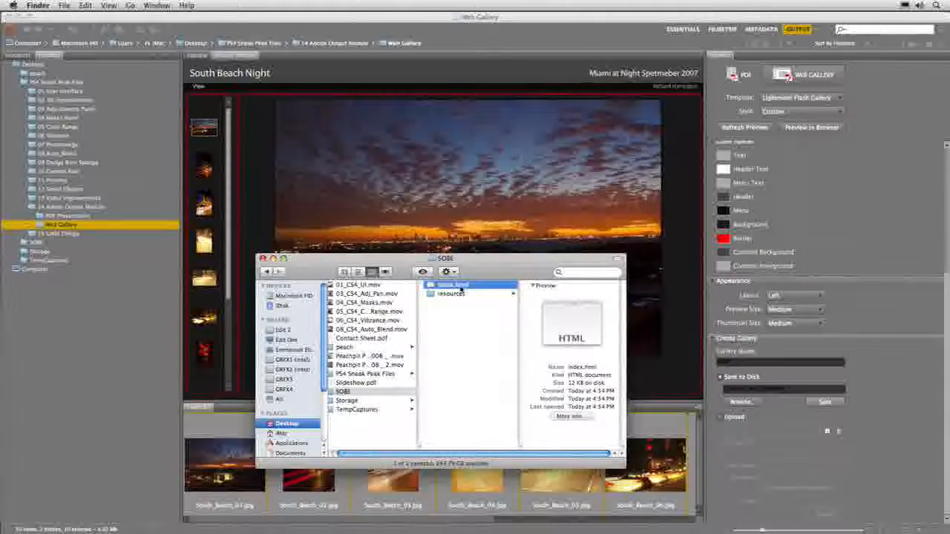
pyautogui.doubleClick(460, 286)
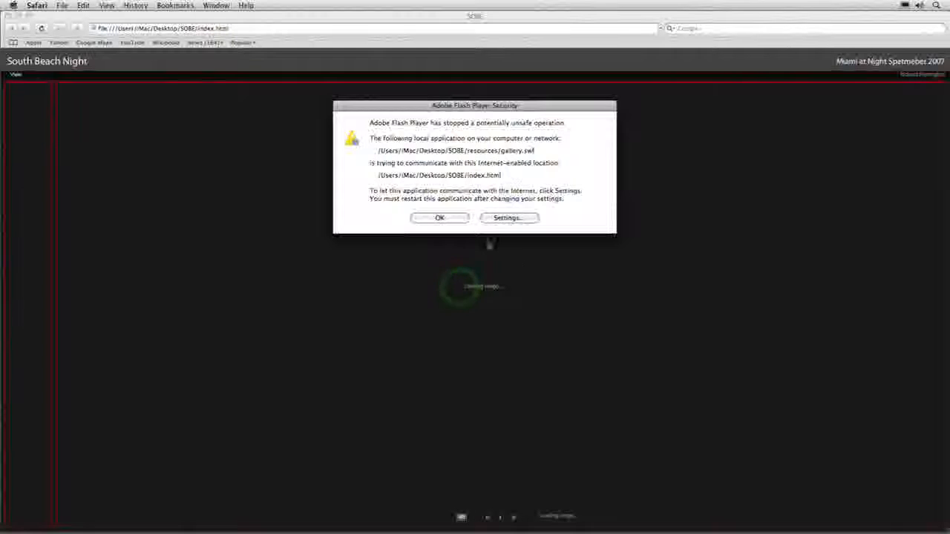
pyautogui.click(440, 217)
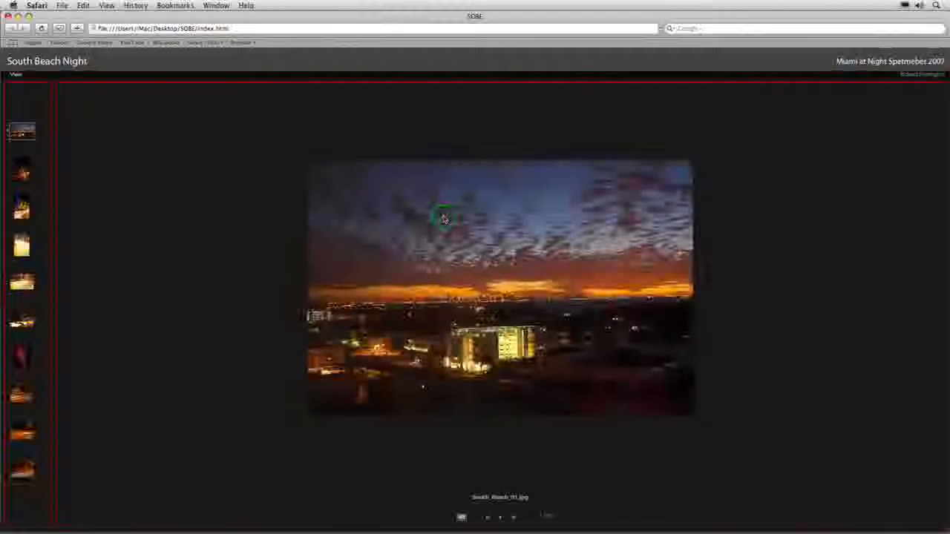